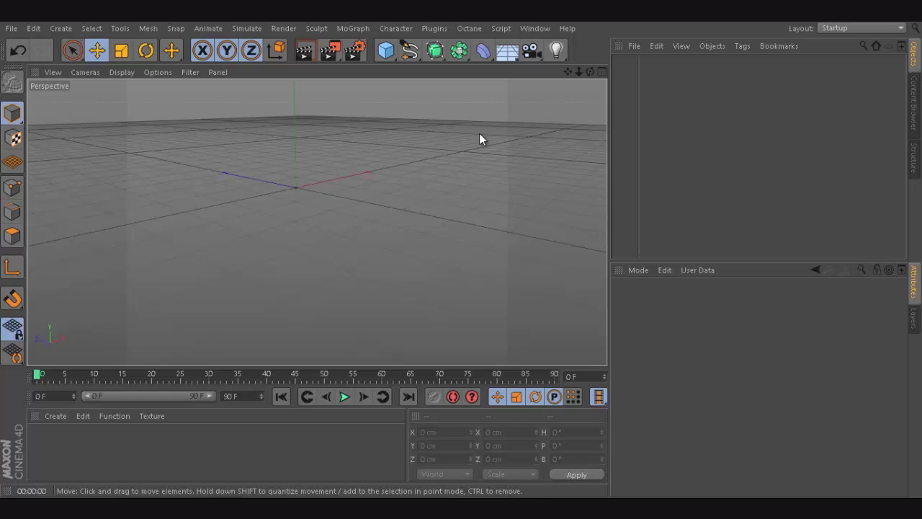
Create a 400 by 400 cm rectangle spline and add an Extrude generator to the scene.
{"action": "left_click", "coordinate": [415, 54]}
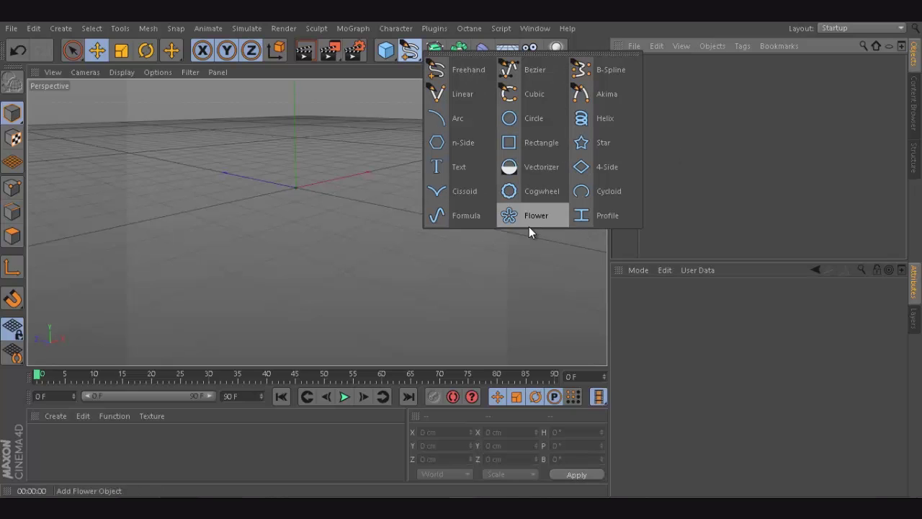
{"action": "left_click", "coordinate": [535, 145]}
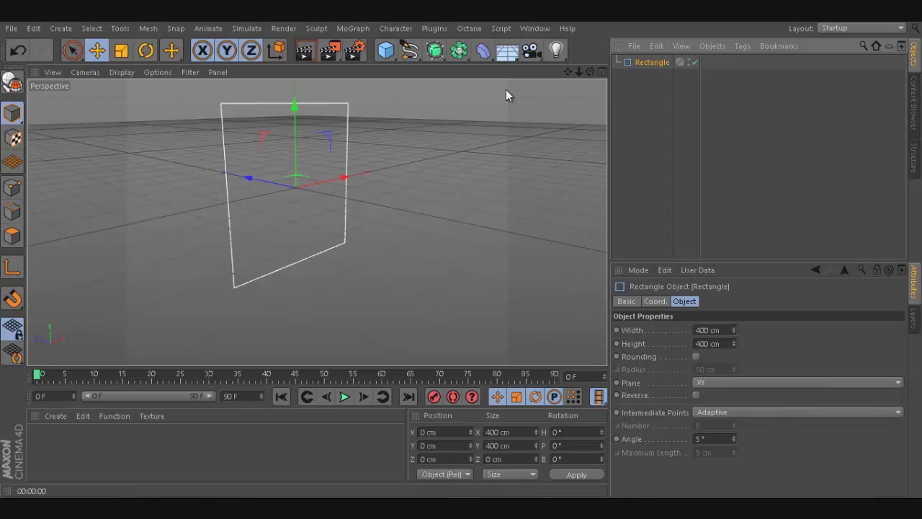
{"action": "left_click", "coordinate": [436, 56]}
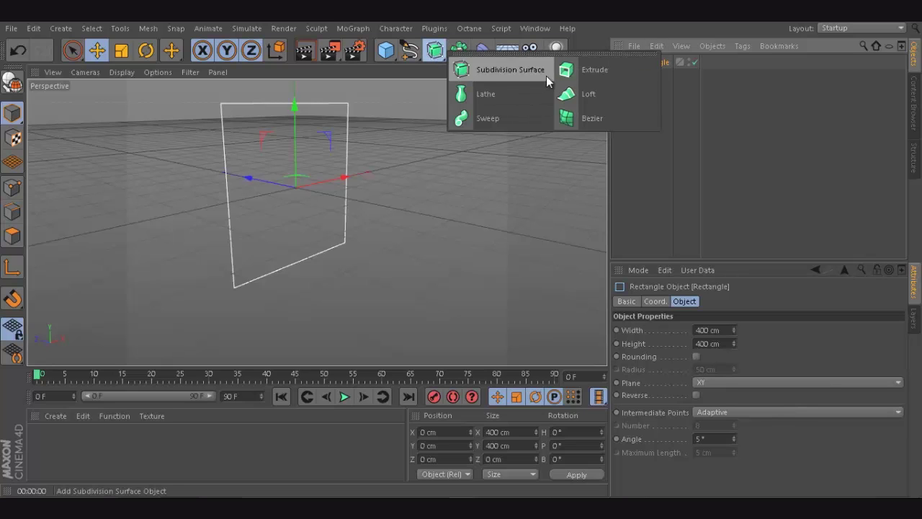
{"action": "left_click", "coordinate": [577, 67]}
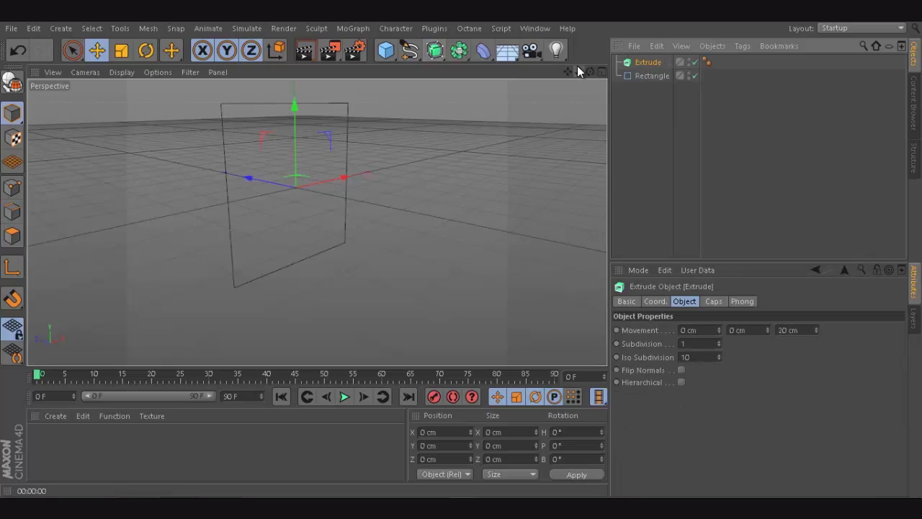
{"action": "left_click", "coordinate": [639, 101]}
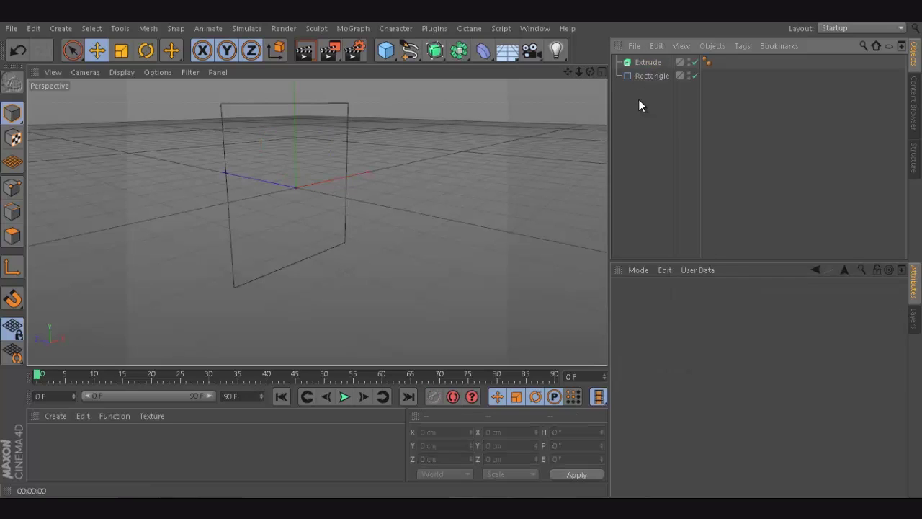
Make the rectangle spline a child of the Extrude object to turn it into a solid slab.
{"action": "left_click", "coordinate": [650, 77]}
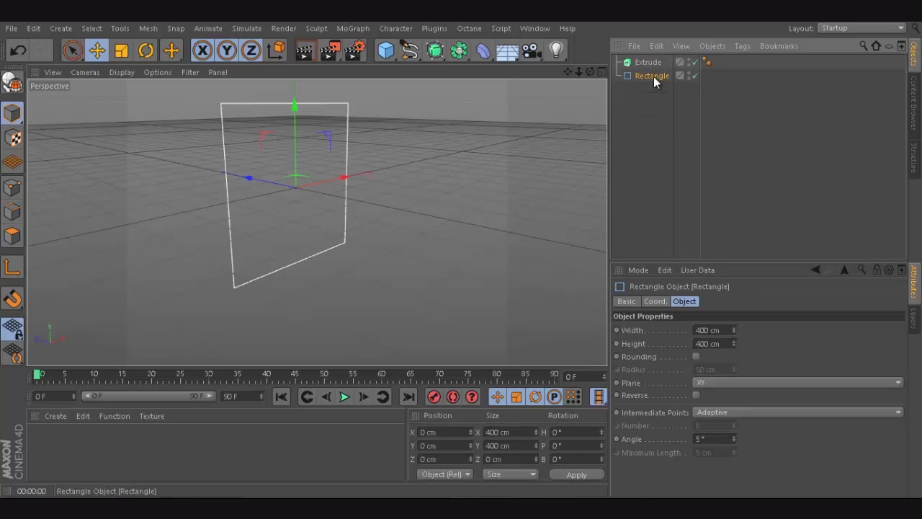
{"action": "left_click_drag", "start_coordinate": [651, 78], "coordinate": [644, 65]}
{"action": "left_click", "coordinate": [645, 63]}
{"action": "left_click", "coordinate": [641, 93]}
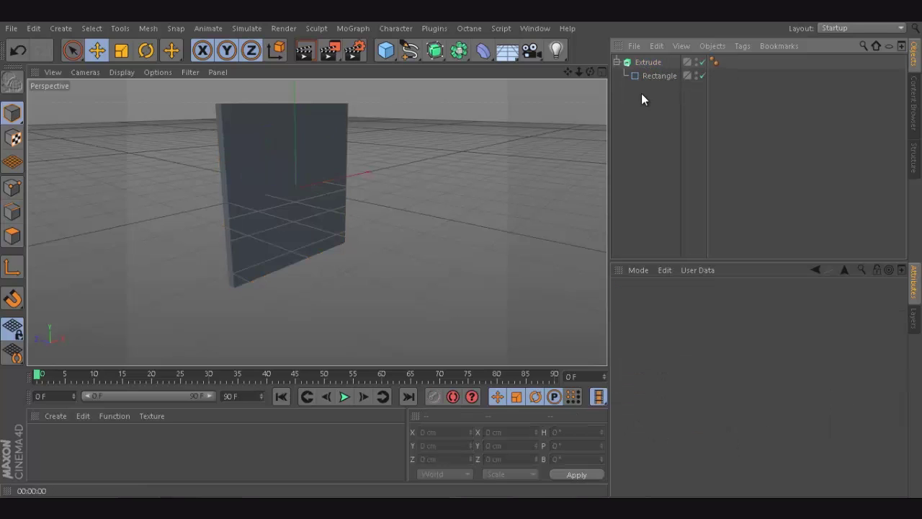
Set the Extrude object's Z movement to 61 cm.
{"action": "left_click", "coordinate": [655, 64]}
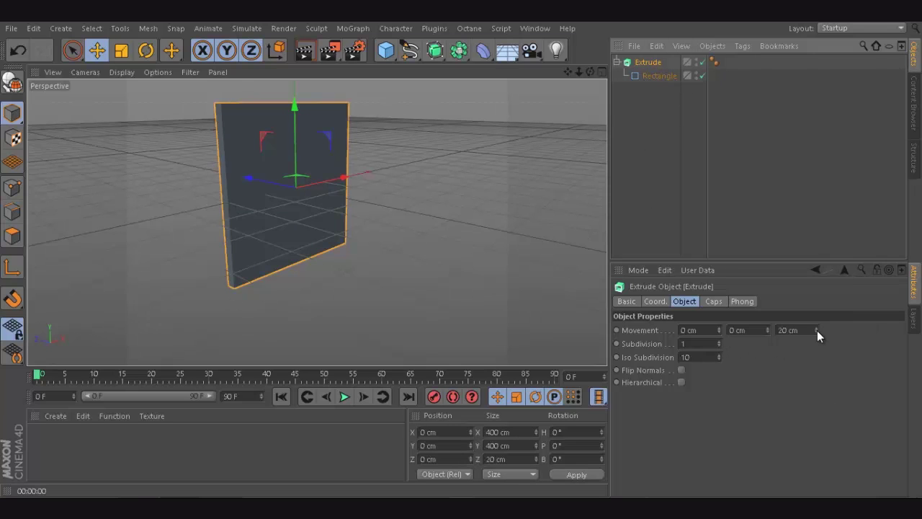
{"action": "mouse_move", "coordinate": [817, 330]}
{"action": "left_mouse_down"}
{"action": "mouse_move", "coordinate": [813, 314]}
{"action": "mouse_move", "coordinate": [817, 330]}
{"action": "left_mouse_up"}
{"action": "key", "text": "ctrl+z"}
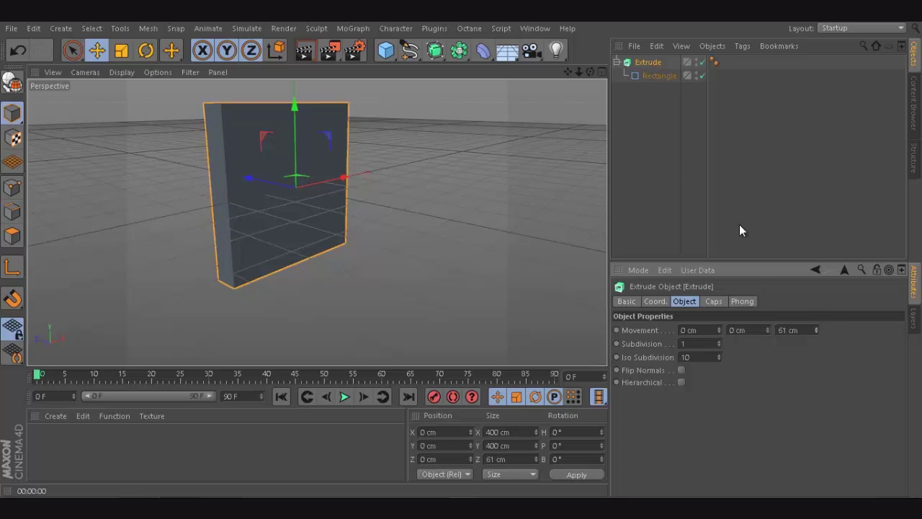
Inspect the extruded slab from an elevated angle and render a viewport preview of its sharp edges.
{"action": "left_click_drag", "start_coordinate": [459, 253], "coordinate": [462, 258], "text": "alt"}
{"action": "scroll", "coordinate": [461, 257], "scroll_direction": "up", "scroll_amount": 5}
{"action": "scroll", "coordinate": [462, 257], "scroll_direction": "down", "scroll_amount": 3}
{"action": "scroll", "coordinate": [462, 253], "scroll_direction": "up", "scroll_amount": 1}
{"action": "mouse_move", "coordinate": [456, 245]}
{"action": "left_mouse_down", "text": "alt"}
{"action": "mouse_move", "coordinate": [463, 258]}
{"action": "mouse_move", "coordinate": [582, 72]}
{"action": "mouse_move", "coordinate": [463, 257]}
{"action": "left_mouse_up", "text": "alt"}
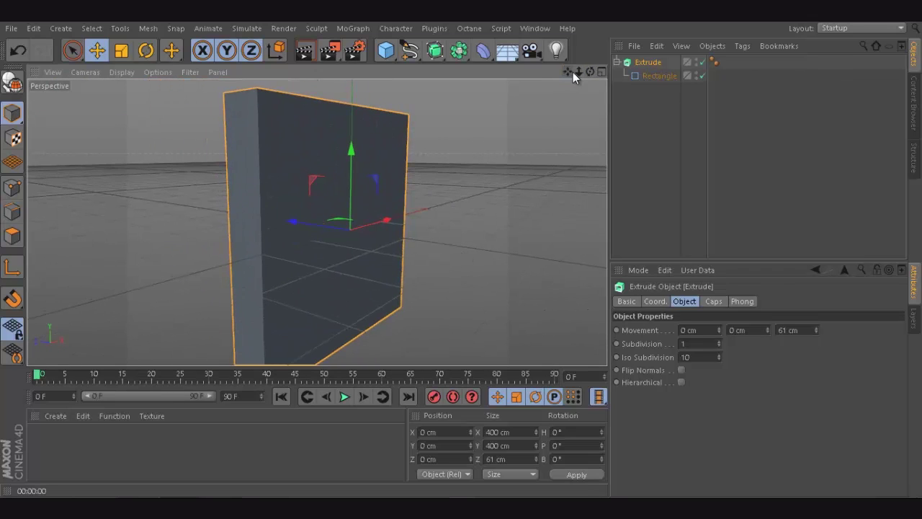
{"action": "left_click_drag", "start_coordinate": [582, 69], "coordinate": [209, 237]}
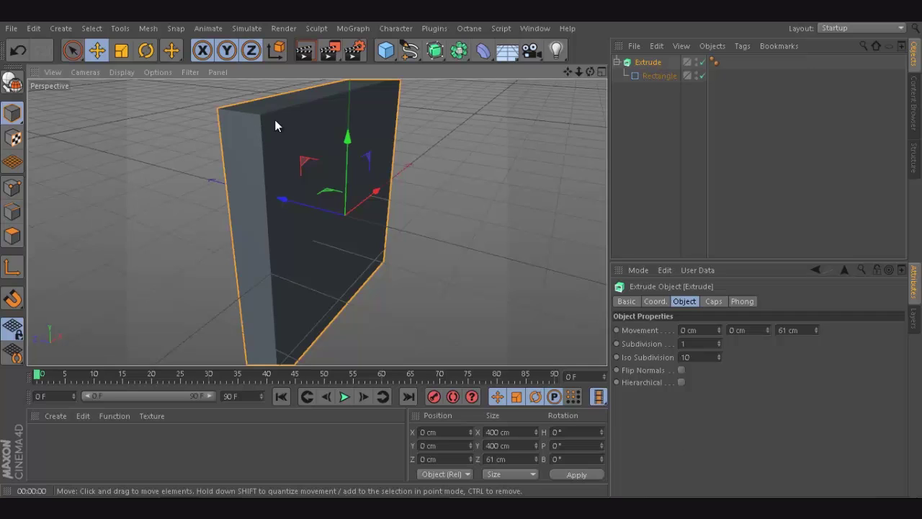
{"action": "left_click", "coordinate": [304, 51]}
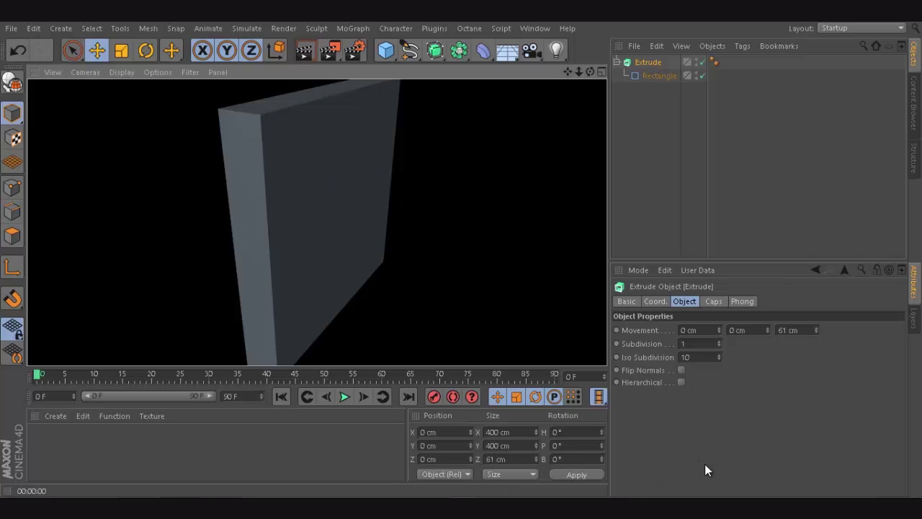
Change the Extrude object's start cap to Fillet Cap.
{"action": "left_click", "coordinate": [649, 63]}
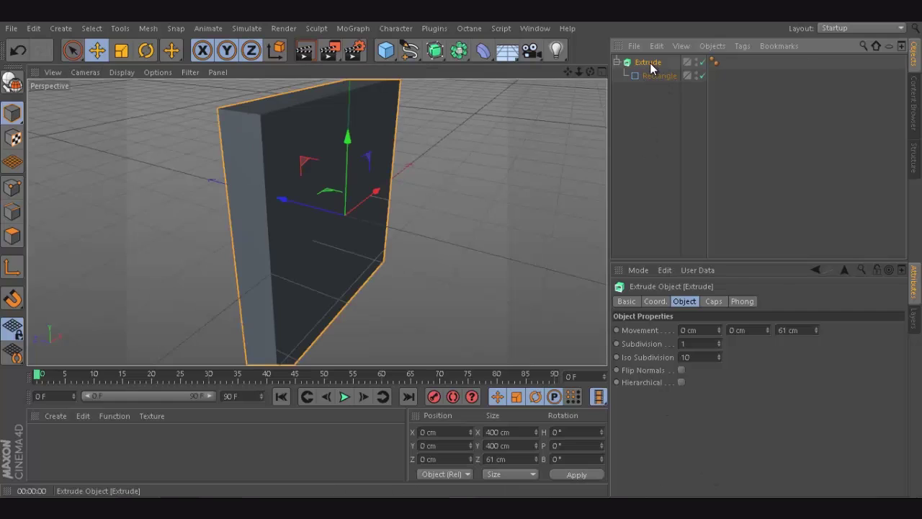
{"action": "left_click", "coordinate": [713, 302]}
{"action": "left_click", "coordinate": [715, 330]}
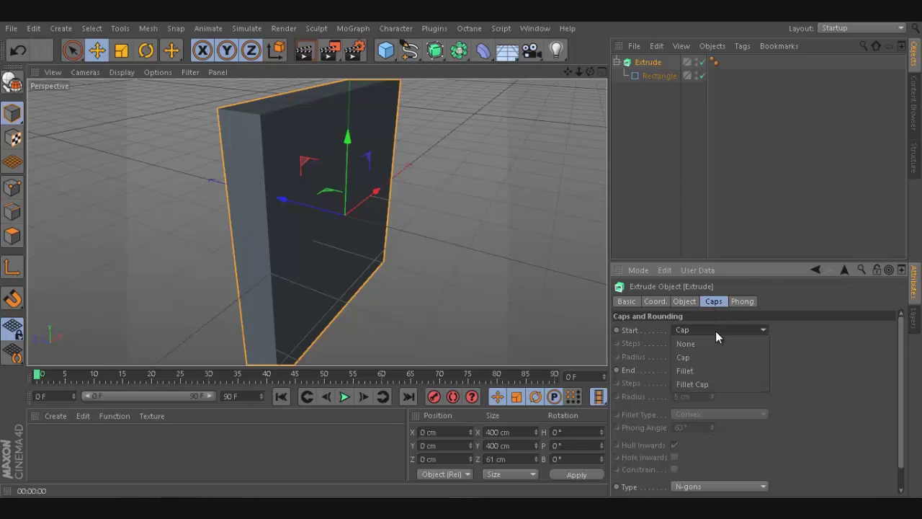
{"action": "left_click", "coordinate": [692, 384]}
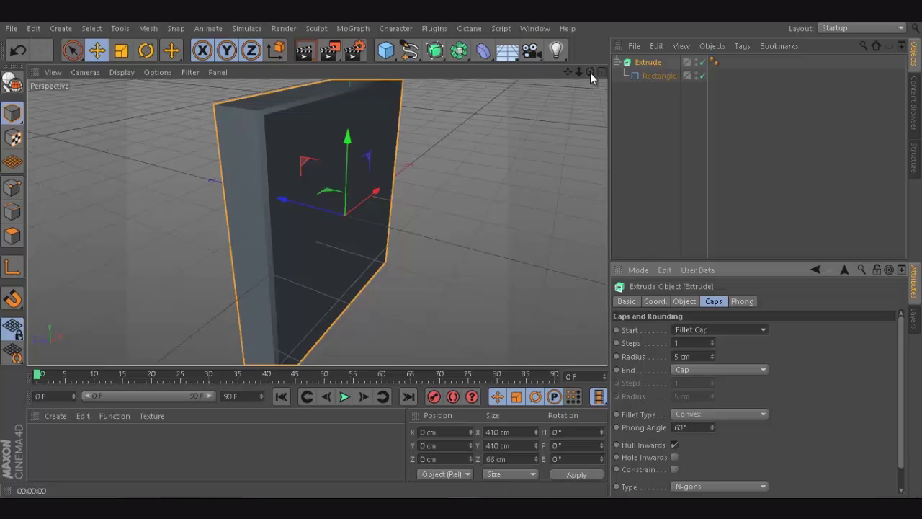
{"action": "left_click_drag", "start_coordinate": [590, 72], "coordinate": [341, 139]}
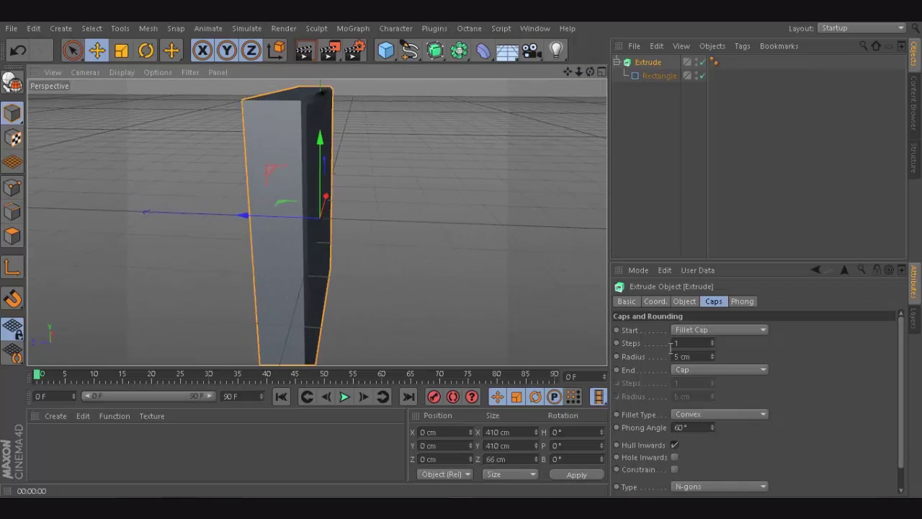
Try a start fillet radius of 18 cm on the slab, and reduce it to 1 cm.
{"action": "left_click_drag", "start_coordinate": [713, 356], "coordinate": [711, 352]}
{"action": "left_click_drag", "start_coordinate": [588, 76], "coordinate": [461, 251]}
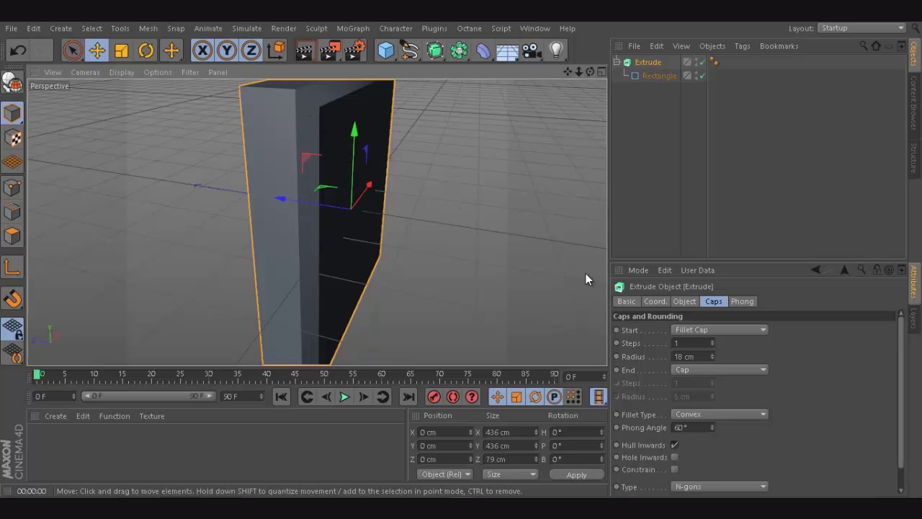
{"action": "double_click", "coordinate": [703, 356]}
{"action": "type", "text": "1"}
{"action": "key", "text": "Return"}
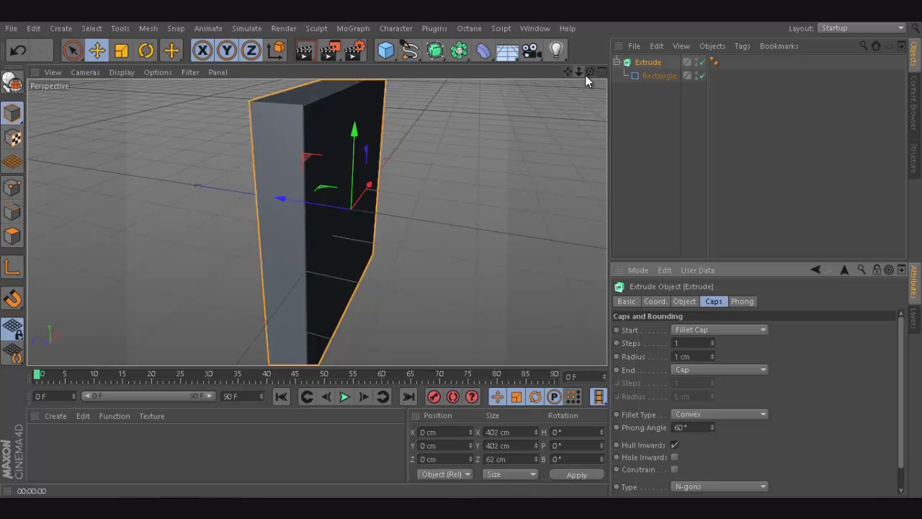
Render a viewport preview of the slab from an angle that shows its filleted front edge.
{"action": "left_click_drag", "start_coordinate": [588, 73], "coordinate": [461, 252]}
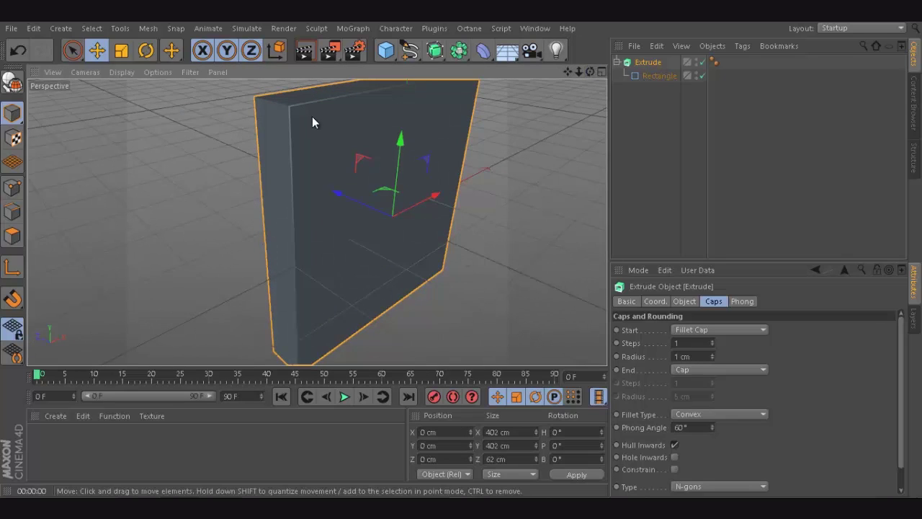
{"action": "left_click", "coordinate": [304, 50]}
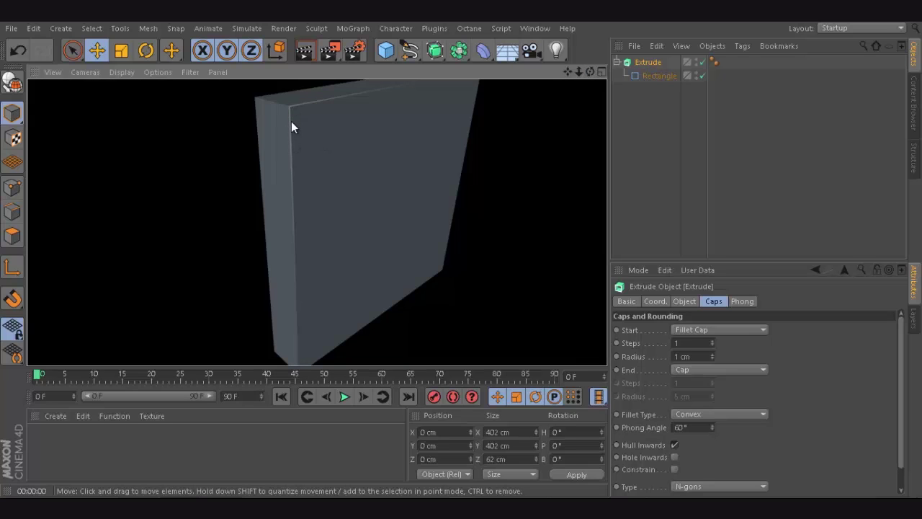
{"action": "left_click", "coordinate": [659, 149]}
{"action": "left_click", "coordinate": [657, 75]}
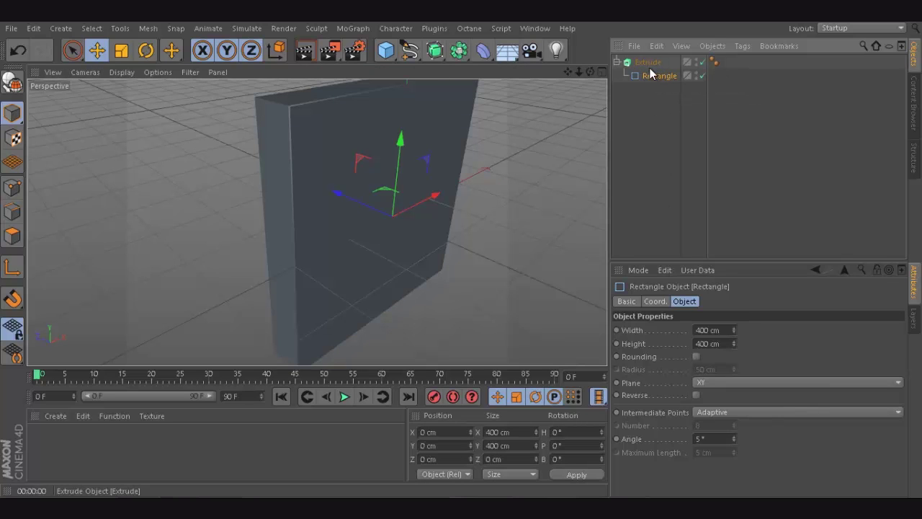
{"action": "left_click", "coordinate": [639, 64]}
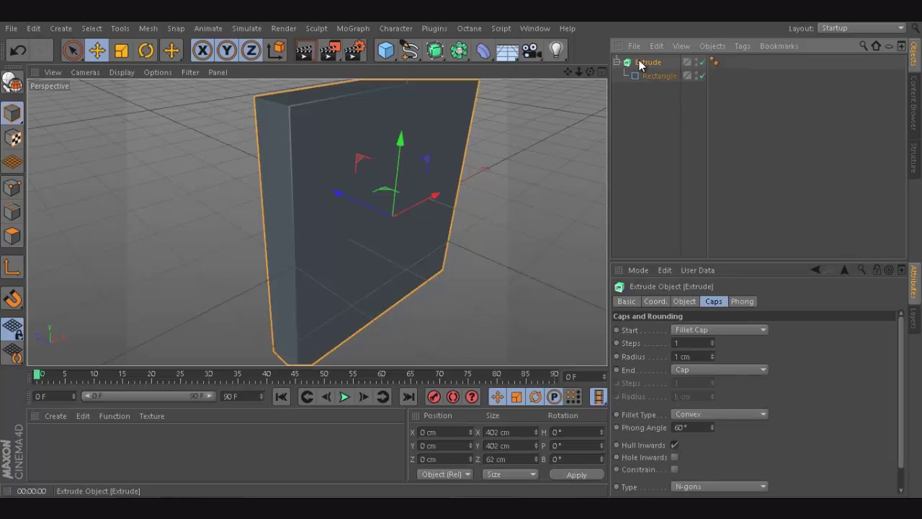
{"action": "left_click", "coordinate": [669, 126]}
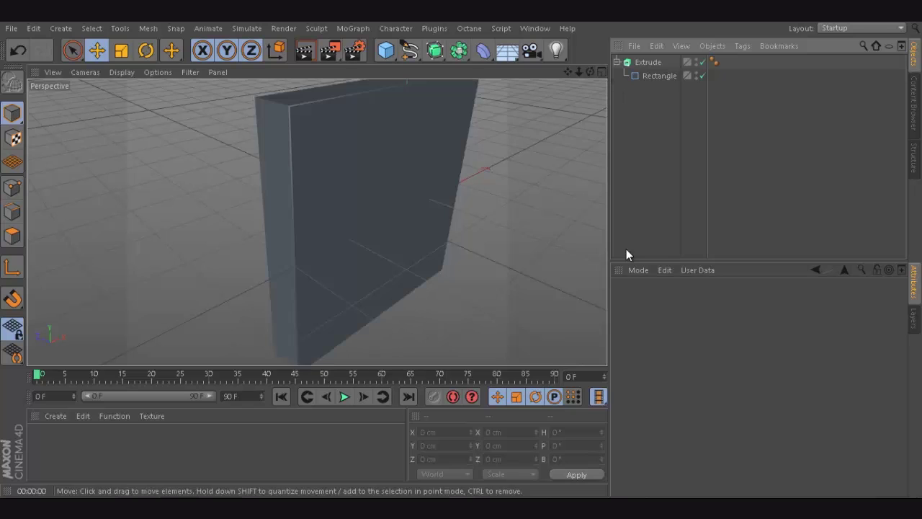
In the Front view, draw a five-point Bezier spline with a wavy lower edge, from about X -375, Y 110 cm to X -290, Y 346 cm.
{"action": "left_click", "coordinate": [603, 70]}
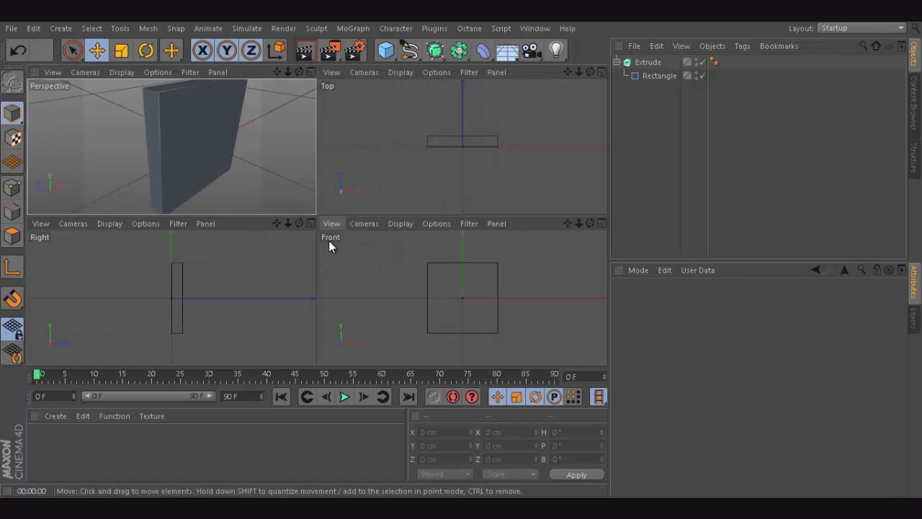
{"action": "left_click", "coordinate": [602, 223]}
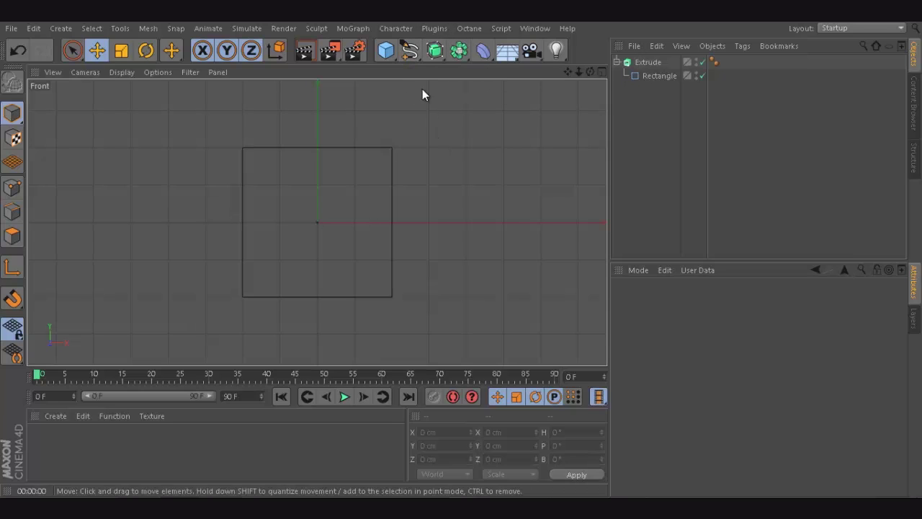
{"action": "left_click", "coordinate": [410, 54]}
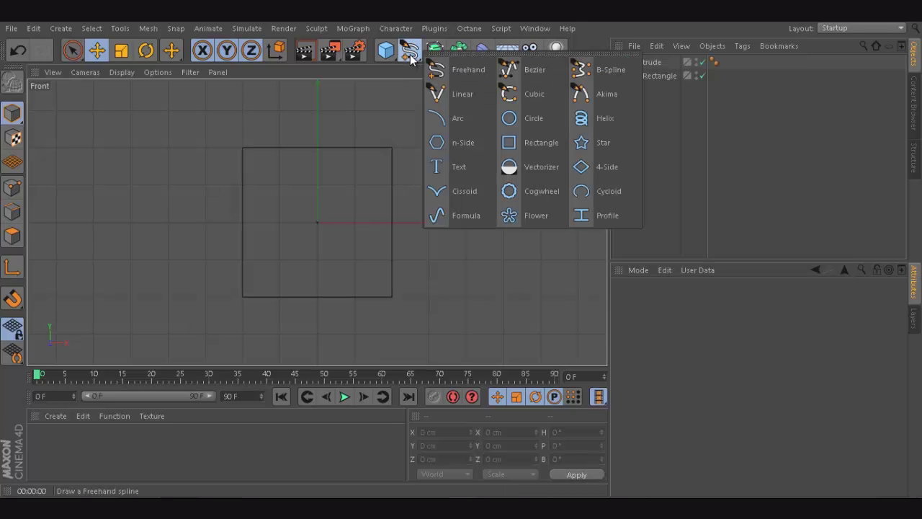
{"action": "left_click", "coordinate": [531, 72]}
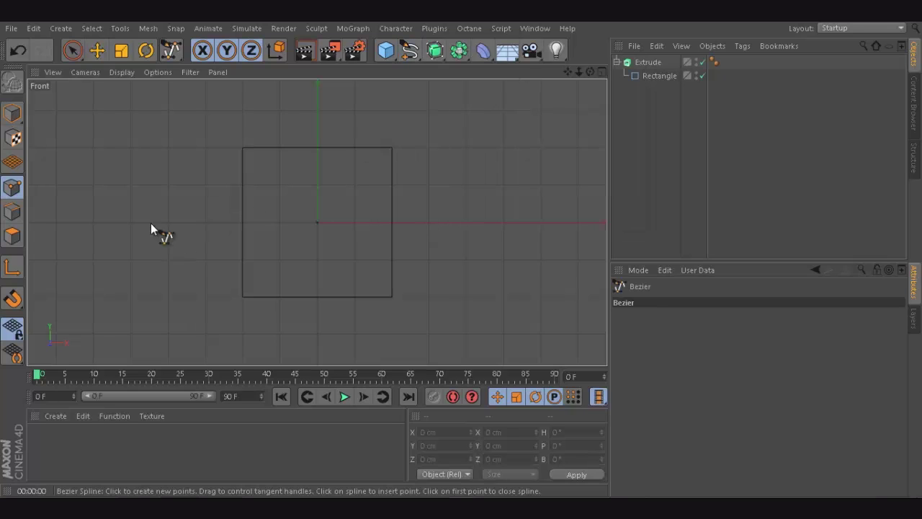
{"action": "left_click", "coordinate": [178, 182]}
{"action": "left_click_drag", "start_coordinate": [311, 207], "coordinate": [357, 205]}
{"action": "left_click_drag", "start_coordinate": [419, 176], "coordinate": [457, 179]}
{"action": "left_click", "coordinate": [477, 96]}
{"action": "left_click", "coordinate": [209, 94]}
Try closing the spline with the Close Spline option and at its first point, undoing each attempt.
{"action": "left_click", "coordinate": [696, 342]}
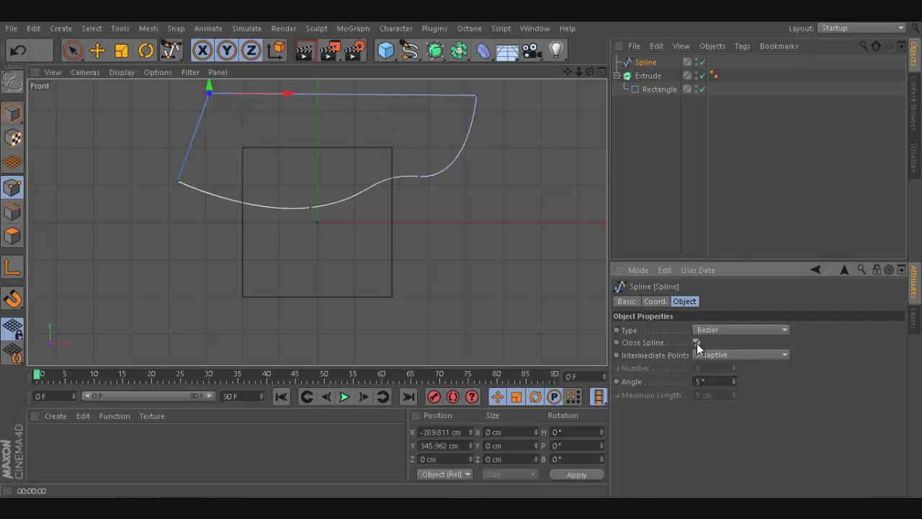
{"action": "key", "text": "ctrl+z"}
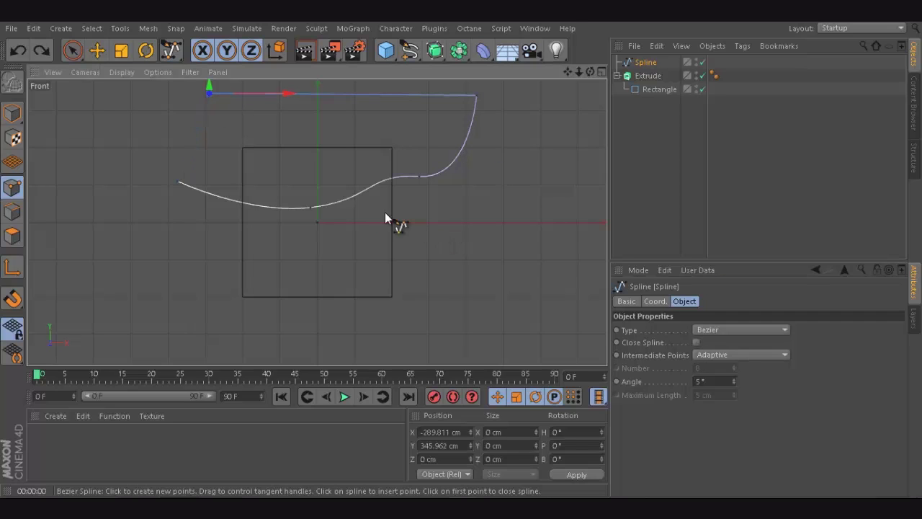
{"action": "left_click", "coordinate": [179, 182]}
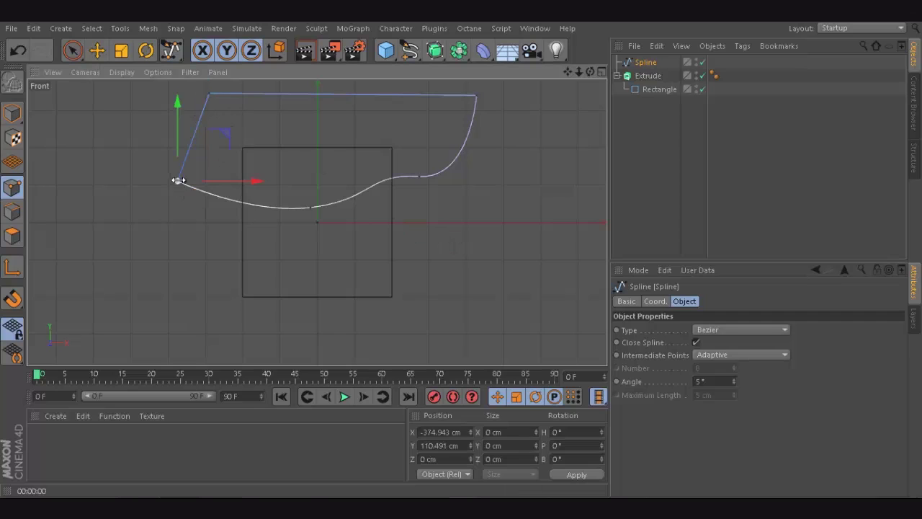
{"action": "key", "text": "ctrl+z"}
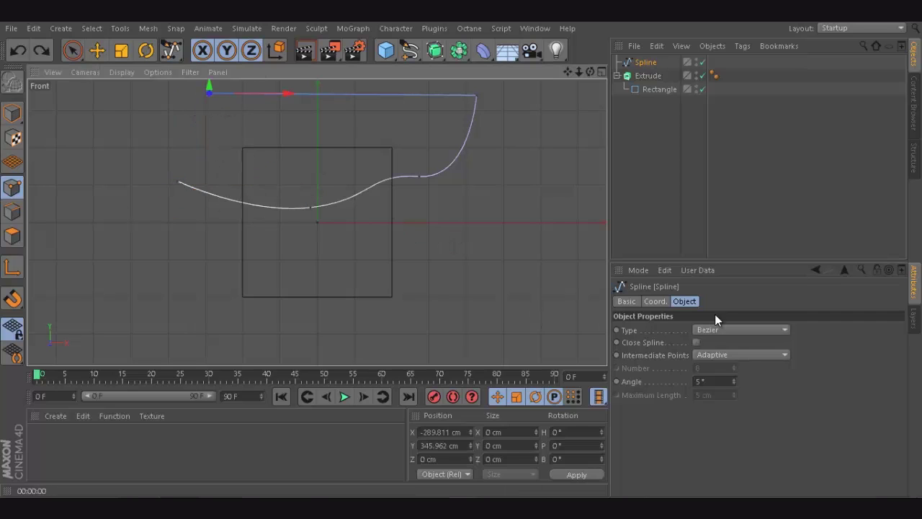
Enable Close Spline on the drawn Bezier spline and return to the full Perspective view.
{"action": "left_click", "coordinate": [696, 343]}
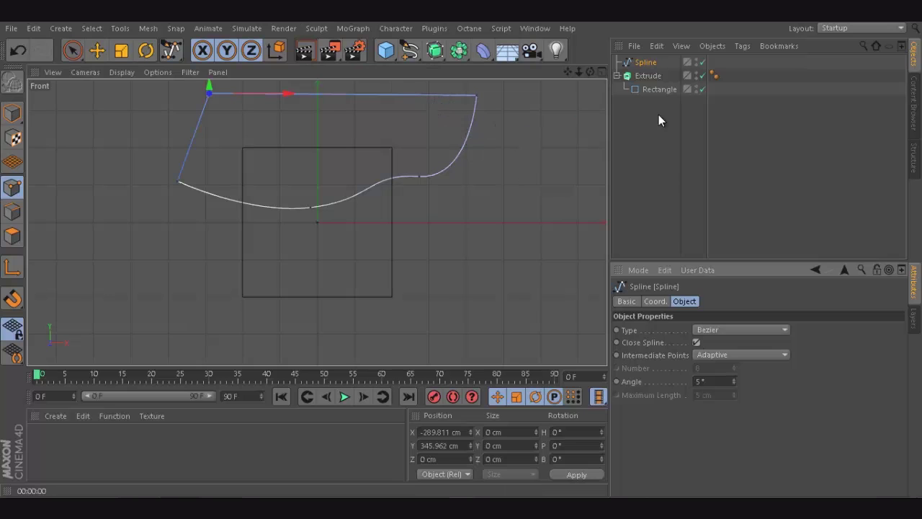
{"action": "left_click", "coordinate": [602, 72]}
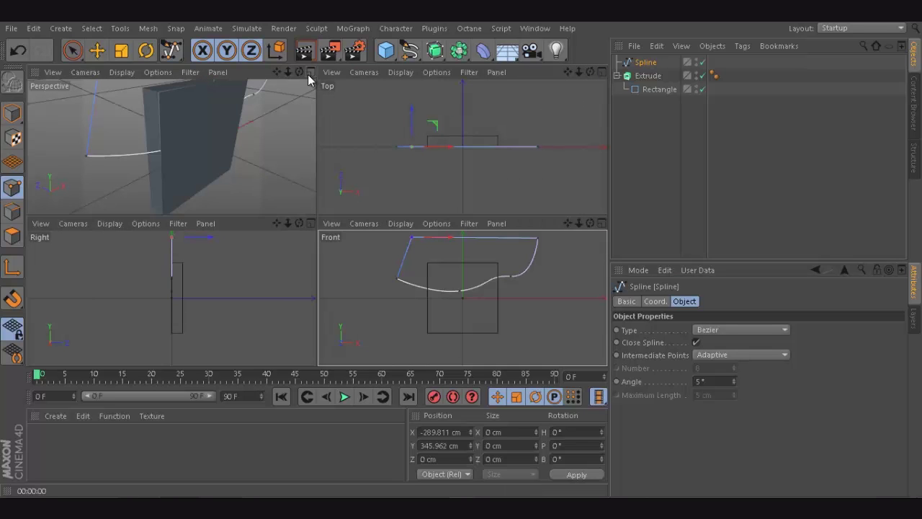
{"action": "left_click", "coordinate": [308, 73]}
{"action": "left_click", "coordinate": [669, 143]}
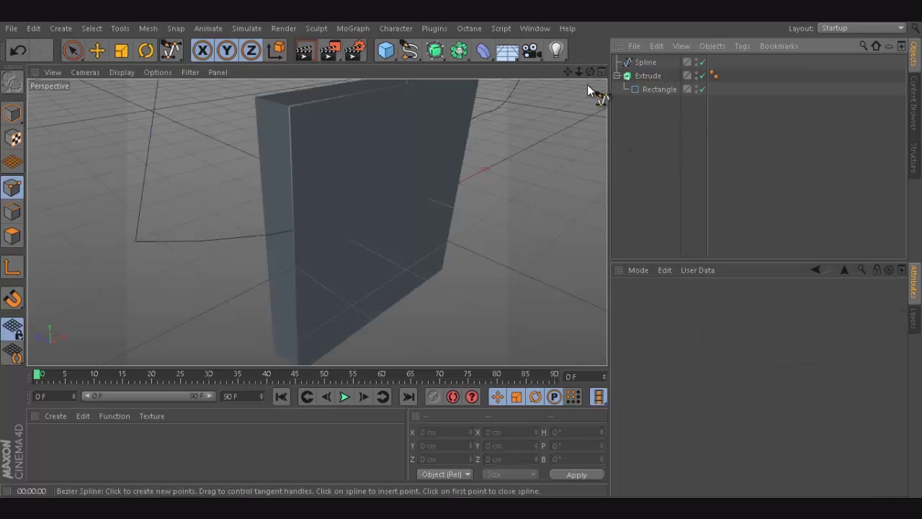
Add a Spline Mask object and place it and the drawn spline inside the Extrude object with the rectangle.
{"action": "left_click_drag", "start_coordinate": [578, 72], "coordinate": [502, 285]}
{"action": "left_click", "coordinate": [647, 76]}
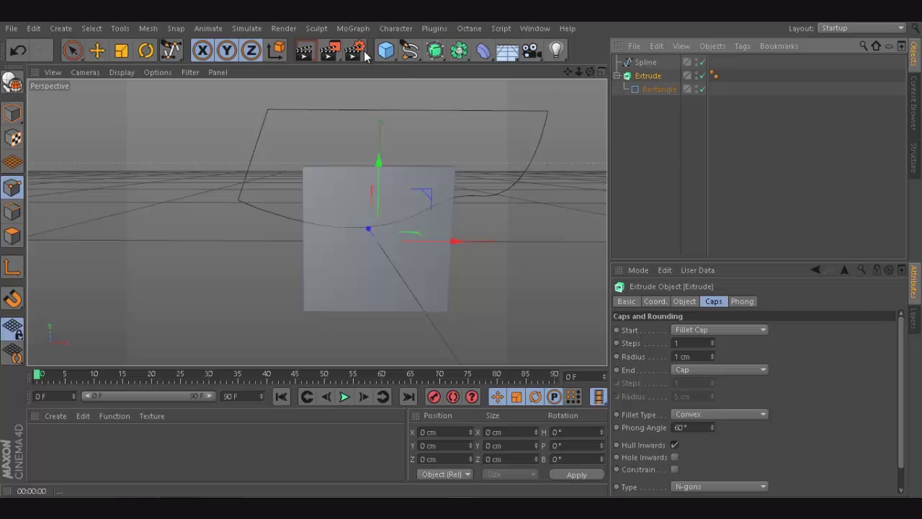
{"action": "left_click", "coordinate": [435, 50]}
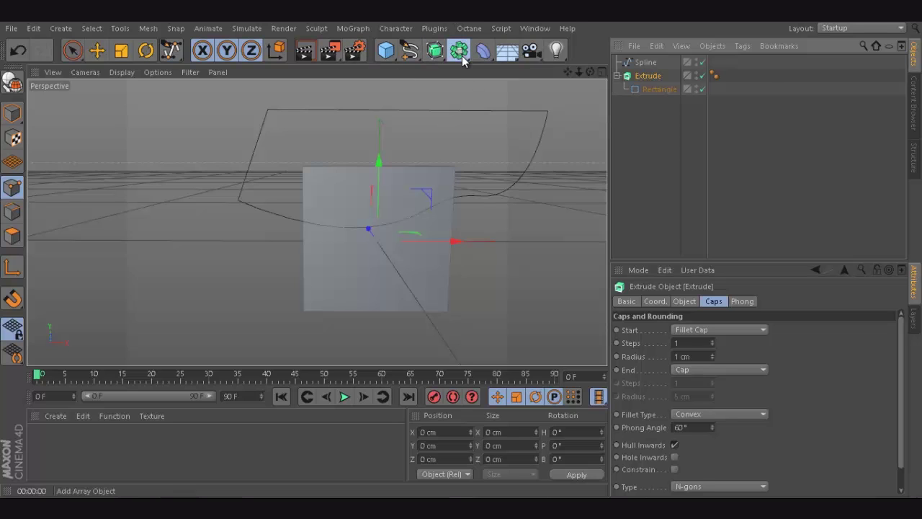
{"action": "left_click", "coordinate": [458, 50]}
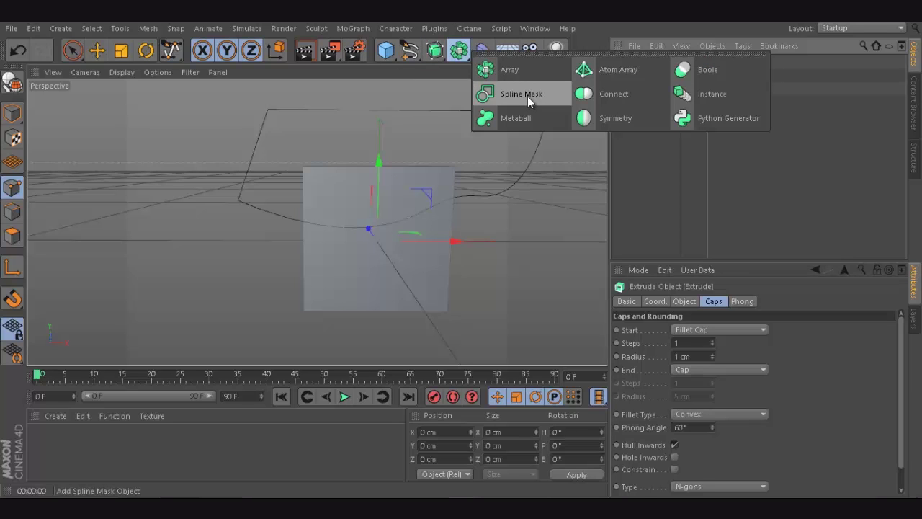
{"action": "left_click", "coordinate": [523, 93]}
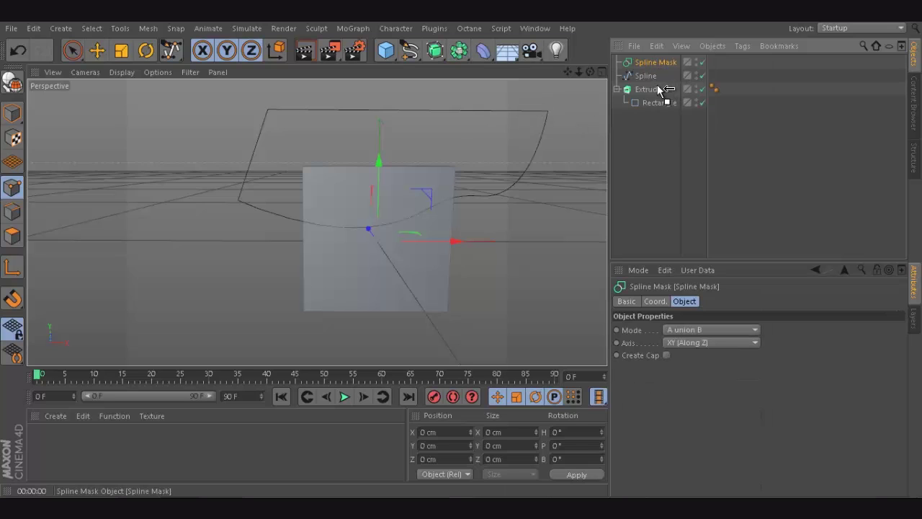
{"action": "mouse_move", "coordinate": [658, 87]}
{"action": "left_mouse_down"}
{"action": "mouse_move", "coordinate": [643, 62]}
{"action": "mouse_move", "coordinate": [658, 98]}
{"action": "left_mouse_up"}
{"action": "left_click", "coordinate": [660, 129]}
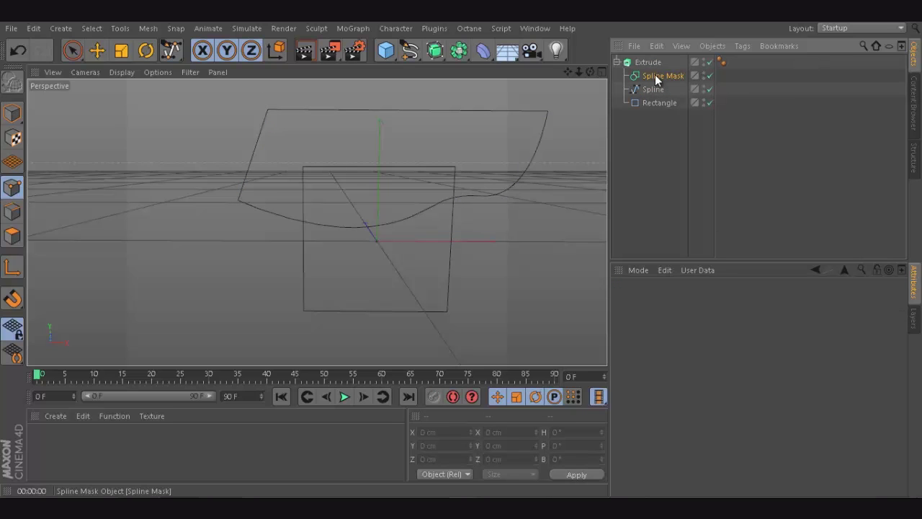
Make the rectangle and the drawn spline children of the Spline Mask, with the spline listed above the rectangle.
{"action": "left_click", "coordinate": [655, 75]}
{"action": "left_click", "coordinate": [647, 62]}
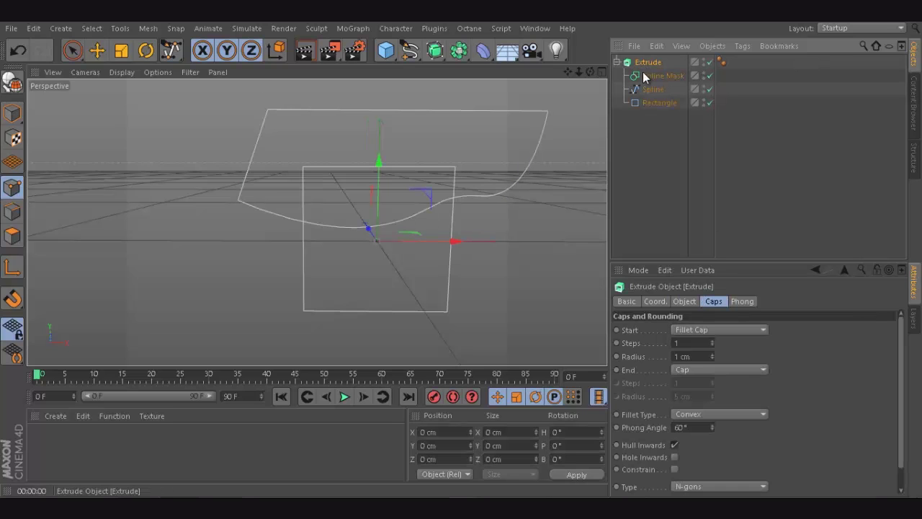
{"action": "left_click", "coordinate": [658, 76]}
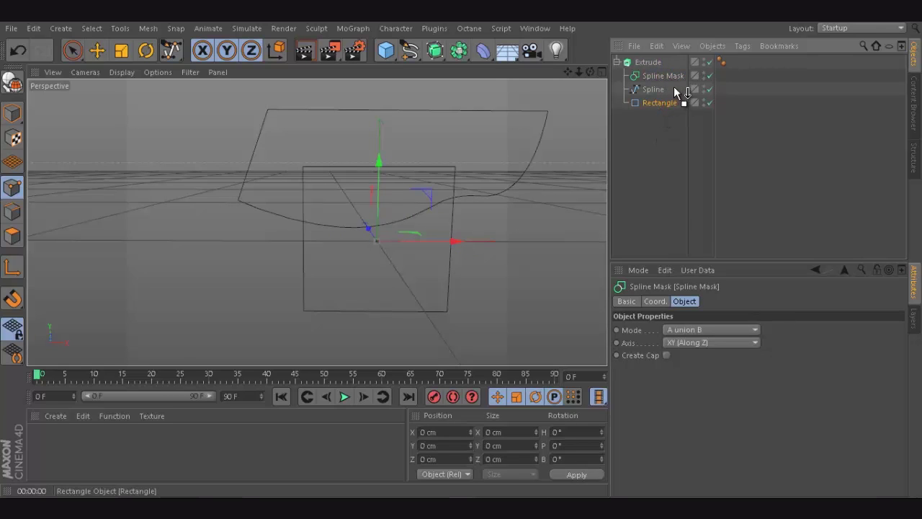
{"action": "left_click_drag", "start_coordinate": [664, 74], "coordinate": [664, 76]}
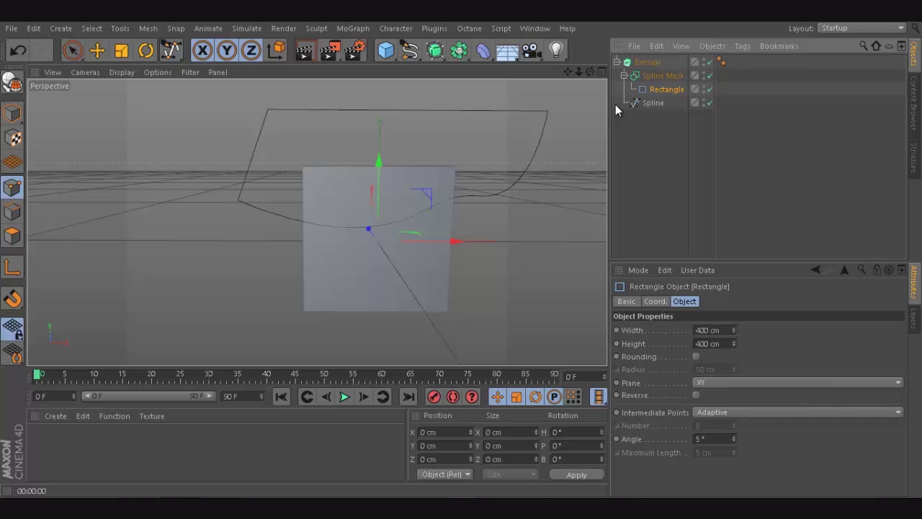
{"action": "left_click_drag", "start_coordinate": [472, 245], "coordinate": [464, 248], "text": "alt"}
{"action": "left_click_drag", "start_coordinate": [646, 100], "coordinate": [661, 78]}
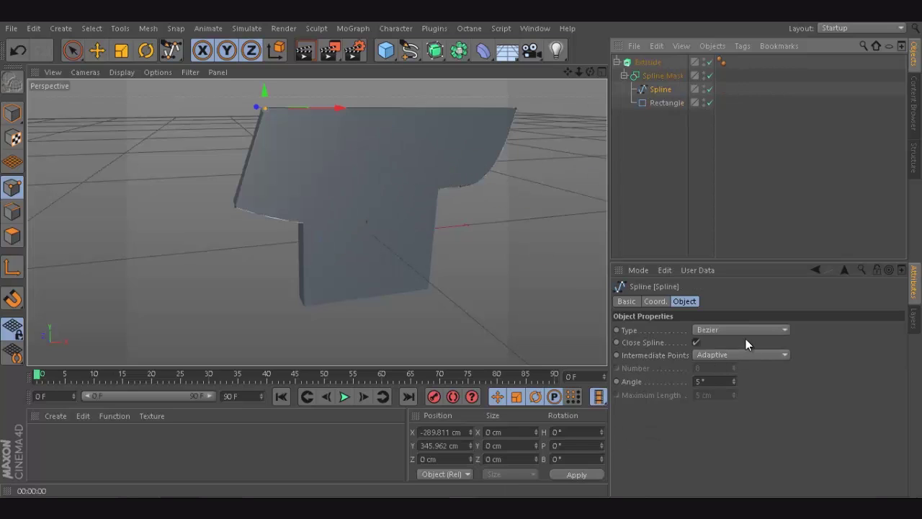
Set the Spline Mask's mode to A subtract B.
{"action": "left_click", "coordinate": [658, 76]}
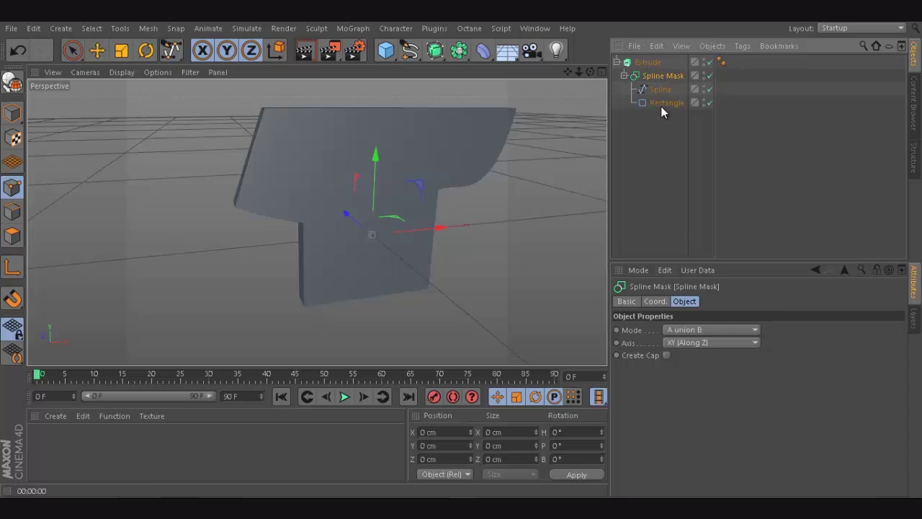
{"action": "left_click", "coordinate": [724, 332]}
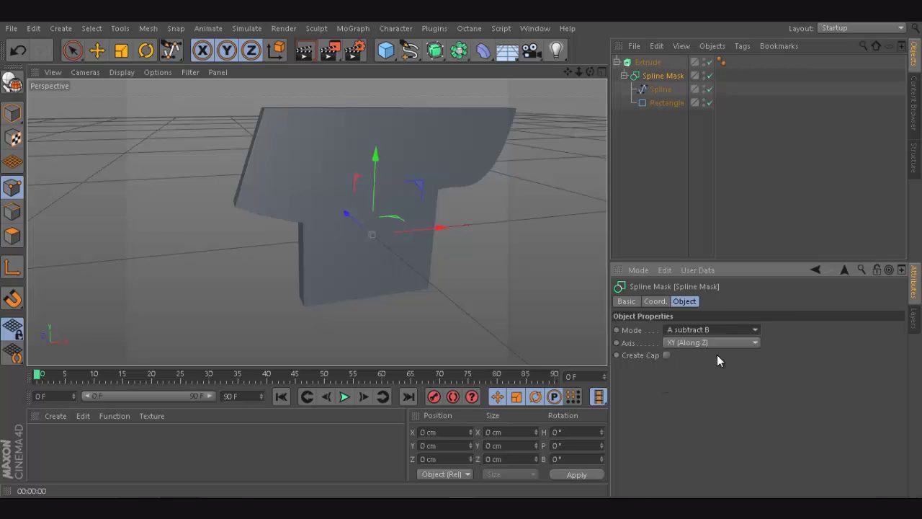
{"action": "left_click", "coordinate": [717, 354]}
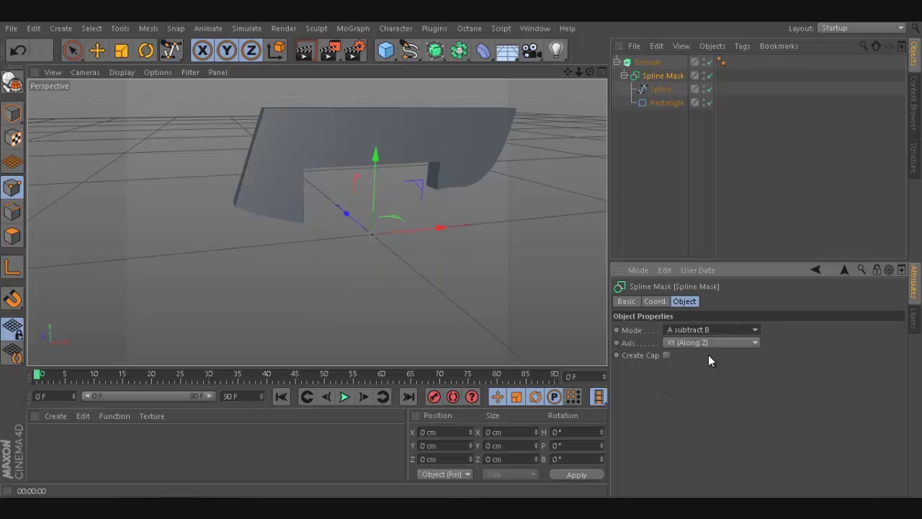
Check which spline is A and which is B, and set the Spline Mask's mode to B subtract A.
{"action": "left_click", "coordinate": [659, 89]}
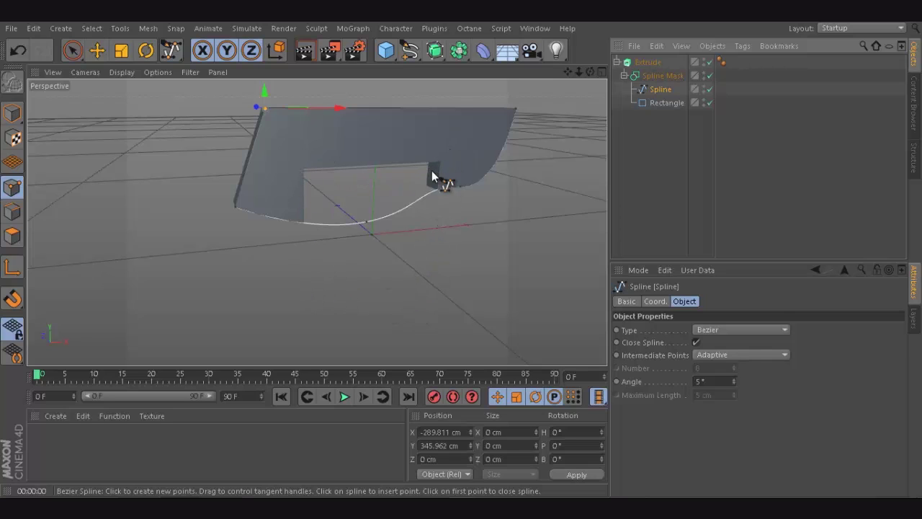
{"action": "left_click", "coordinate": [663, 102]}
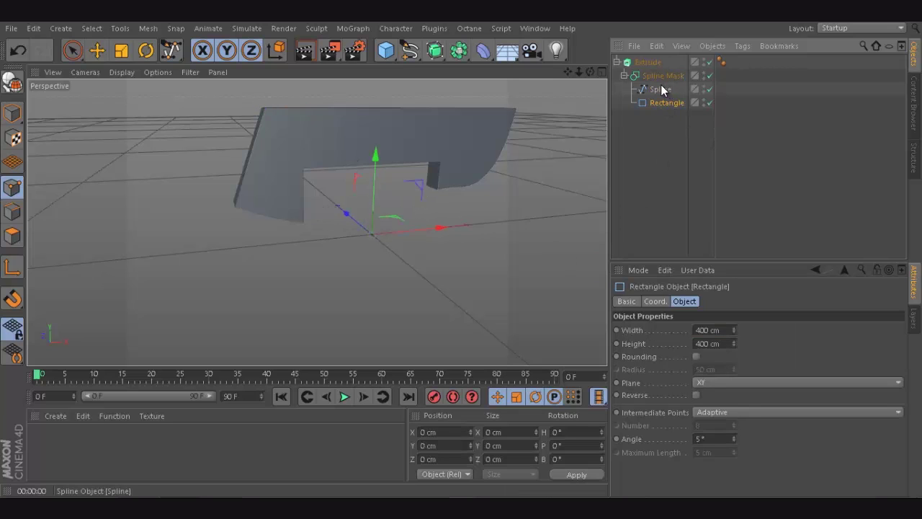
{"action": "left_click", "coordinate": [660, 88]}
{"action": "left_click", "coordinate": [656, 76]}
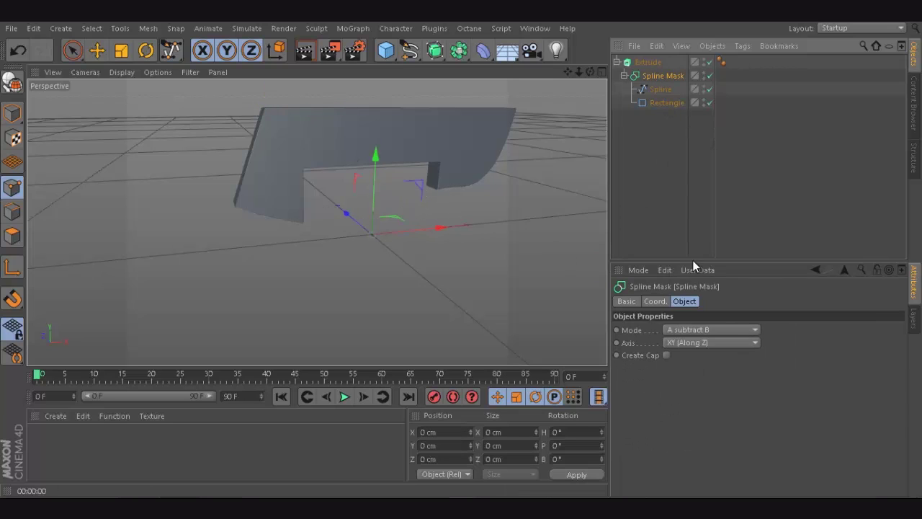
{"action": "left_click", "coordinate": [704, 329]}
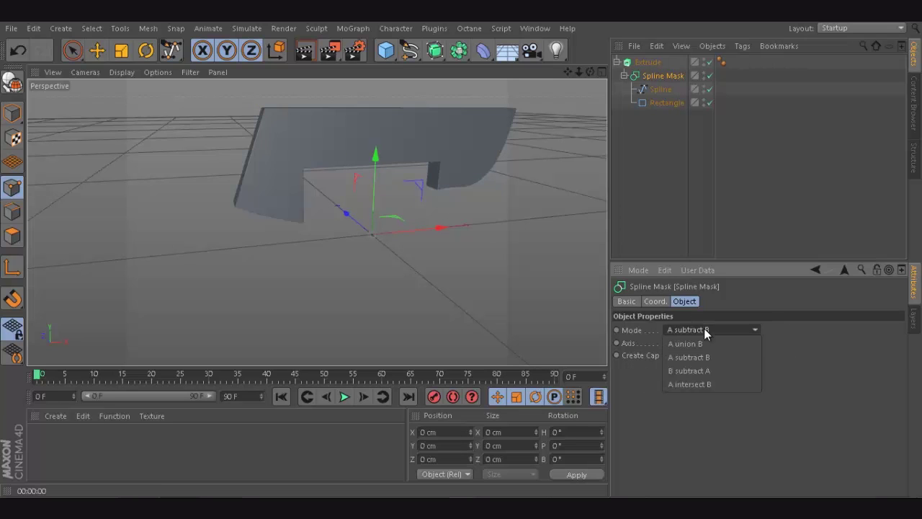
{"action": "left_click", "coordinate": [709, 370]}
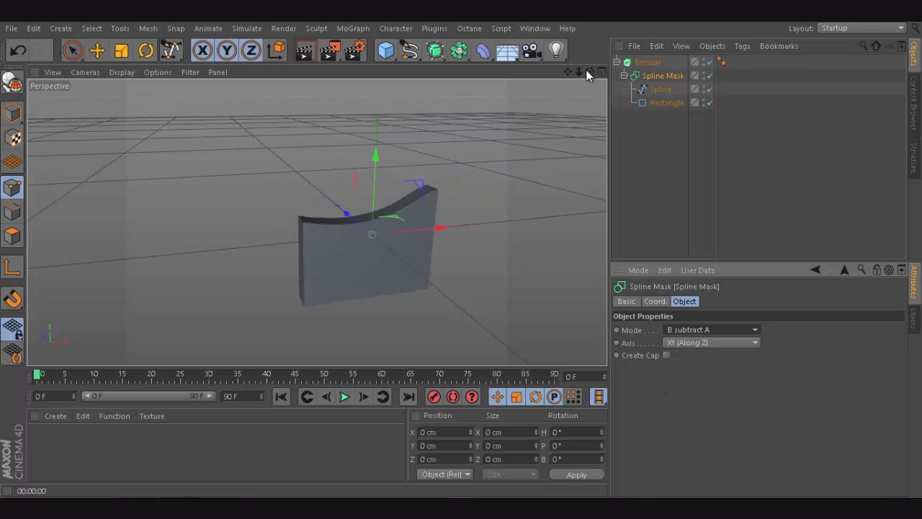
{"action": "left_click_drag", "start_coordinate": [589, 71], "coordinate": [641, 110]}
Compare the spline's outline with the cut slab and set the Spline Mask's mode to A intersect B.
{"action": "left_click", "coordinate": [652, 64]}
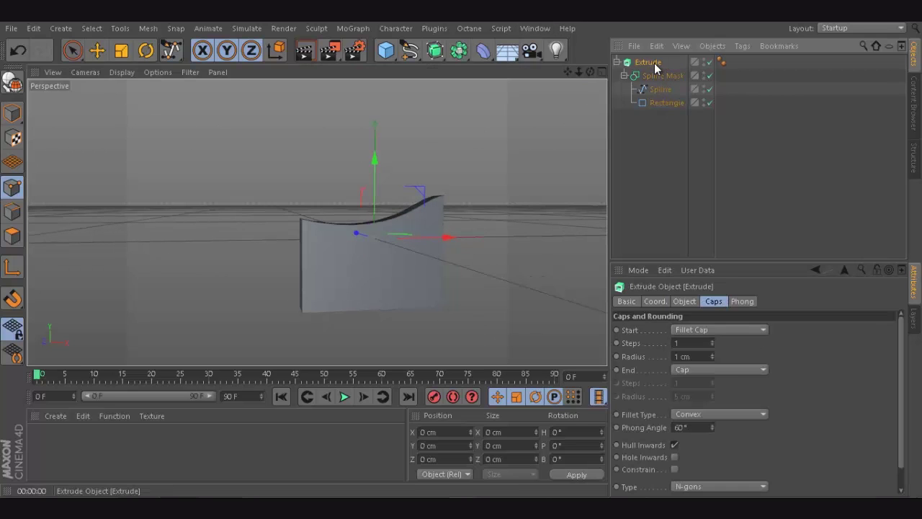
{"action": "left_click", "coordinate": [665, 98]}
{"action": "left_click", "coordinate": [660, 89]}
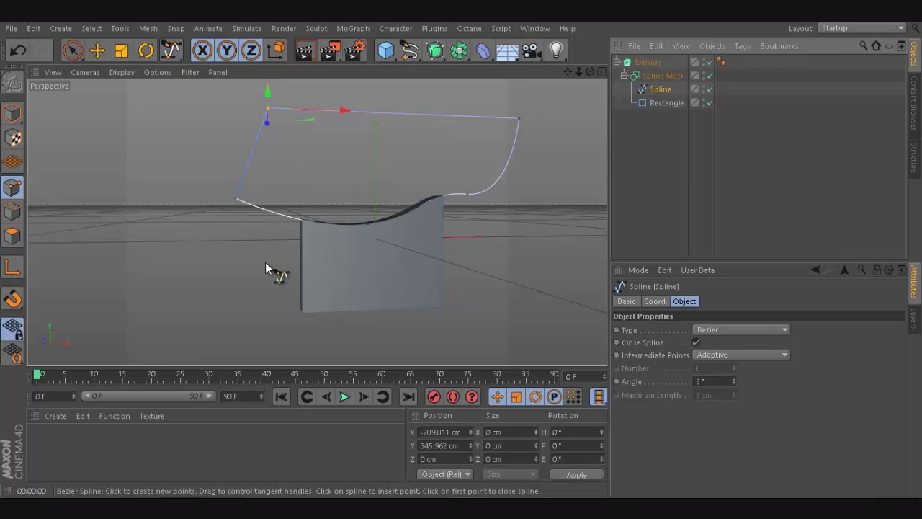
{"action": "left_click", "coordinate": [658, 75]}
{"action": "left_click", "coordinate": [713, 329]}
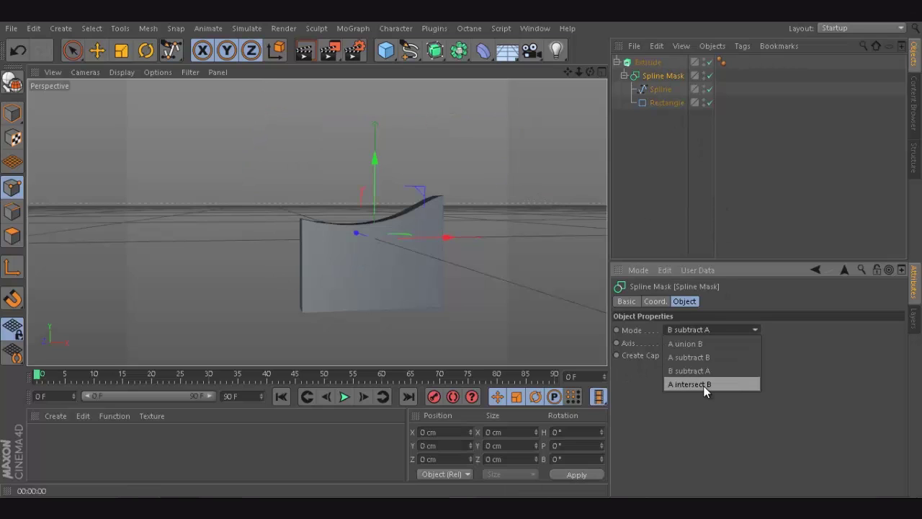
{"action": "left_click", "coordinate": [703, 385]}
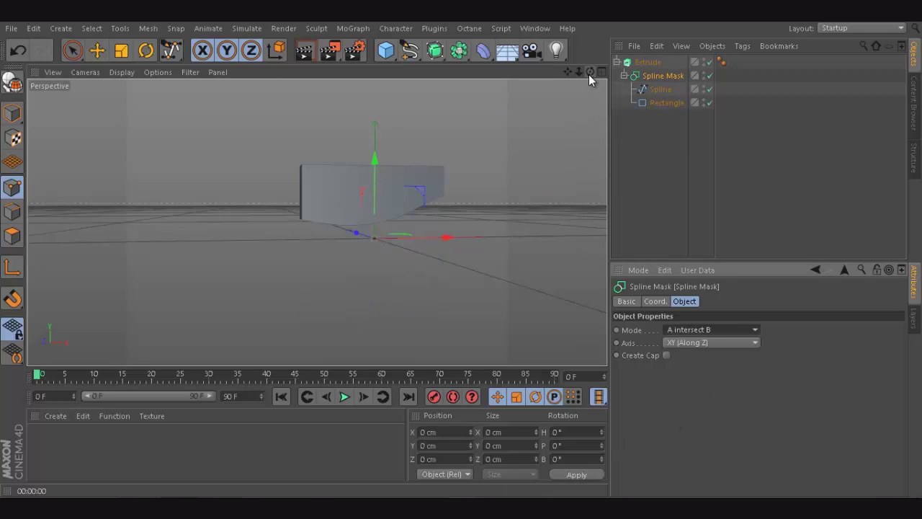
{"action": "left_click_drag", "start_coordinate": [590, 72], "coordinate": [433, 273]}
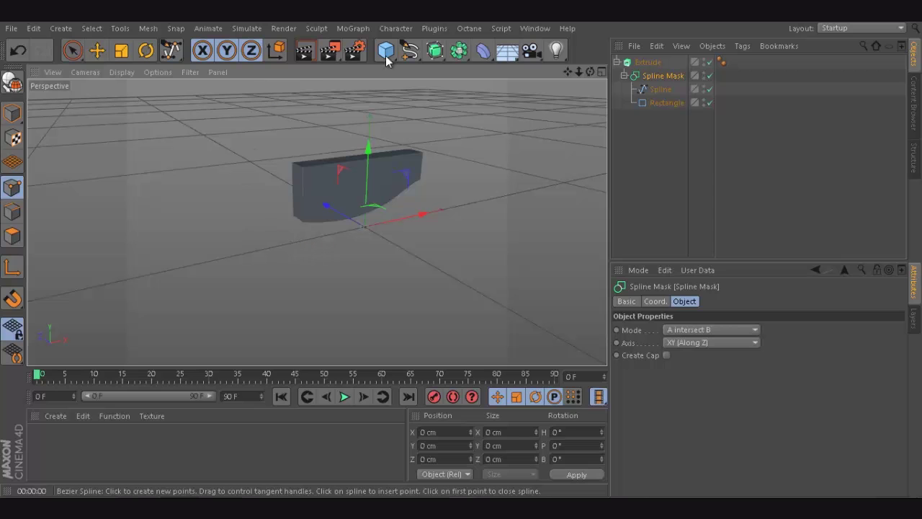
Examine in the Front view how the drawn spline overlaps the rectangle, disabling and re-enabling the spline, and return to the Perspective view.
{"action": "left_click", "coordinate": [409, 49]}
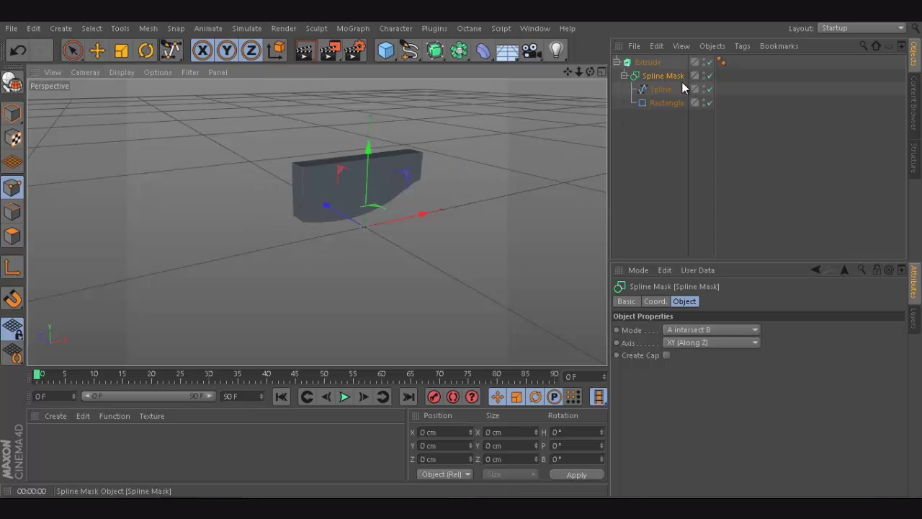
{"action": "left_click", "coordinate": [602, 71]}
{"action": "left_click", "coordinate": [602, 222]}
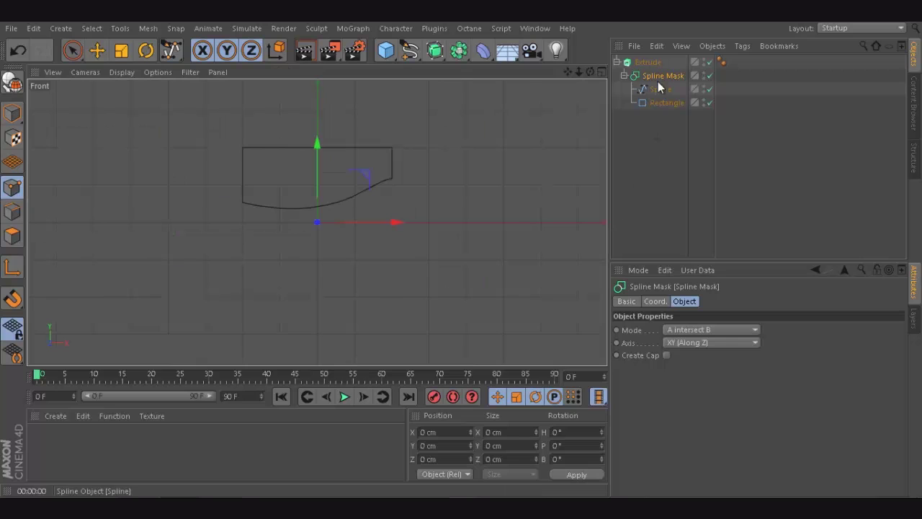
{"action": "left_click", "coordinate": [656, 104]}
{"action": "left_click", "coordinate": [654, 88]}
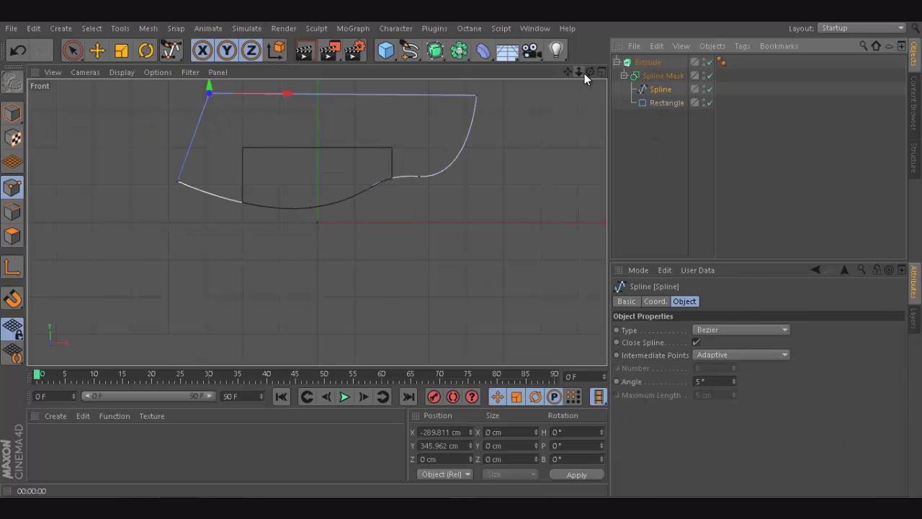
{"action": "left_click", "coordinate": [710, 88]}
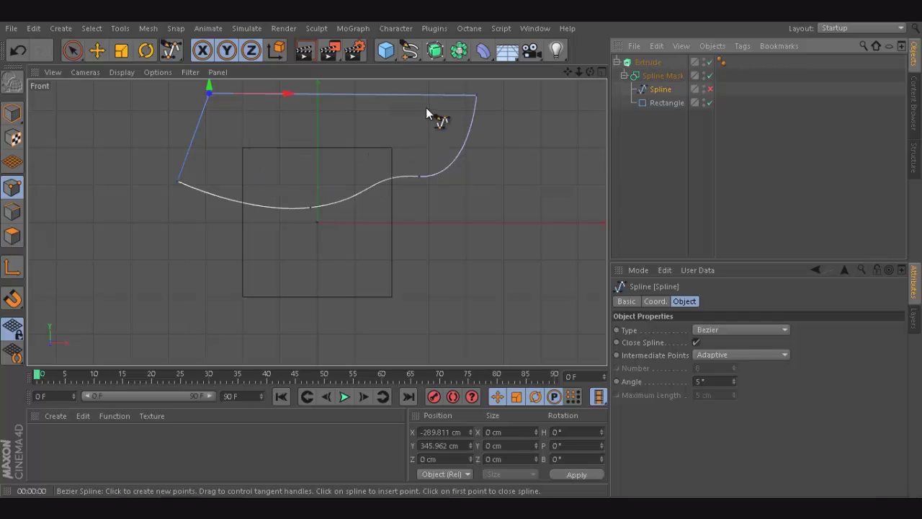
{"action": "left_click", "coordinate": [711, 90]}
{"action": "left_click", "coordinate": [600, 72]}
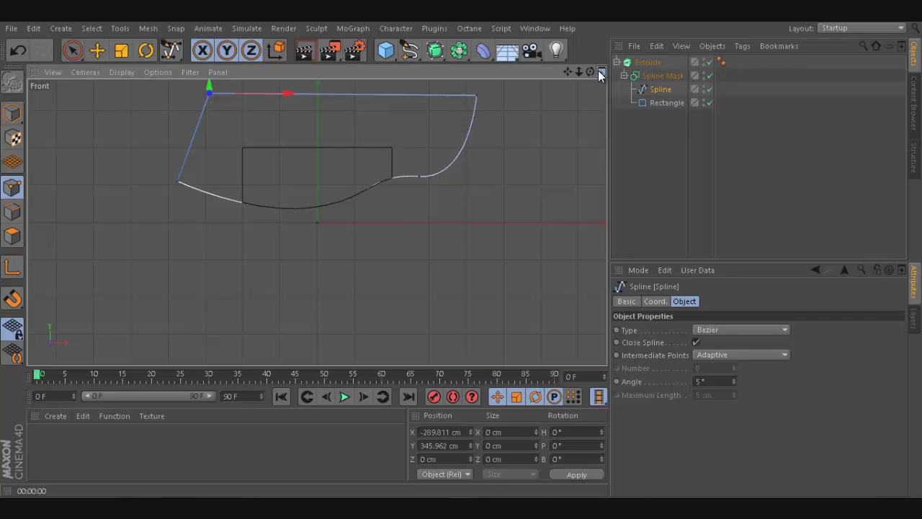
{"action": "left_click", "coordinate": [311, 71]}
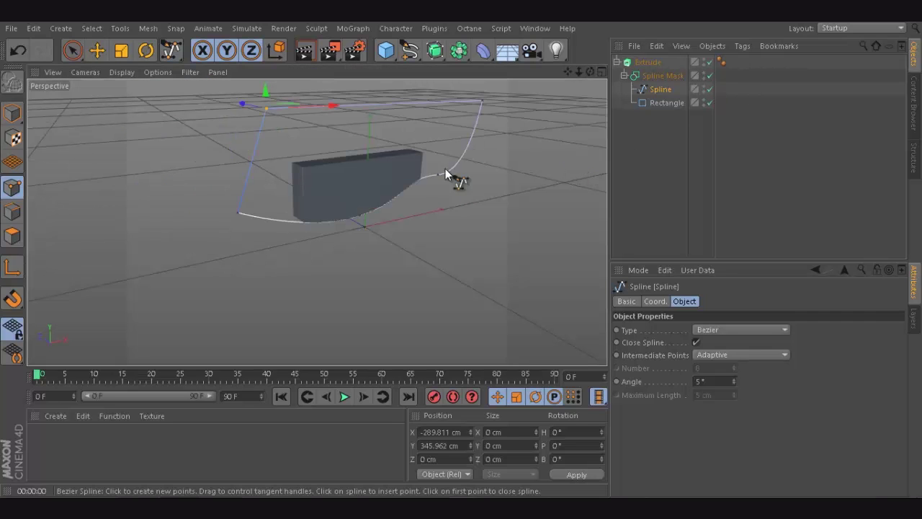
Collapse the Extrude object's hierarchy and select the Extrude object.
{"action": "left_click", "coordinate": [650, 127]}
{"action": "left_click", "coordinate": [618, 62]}
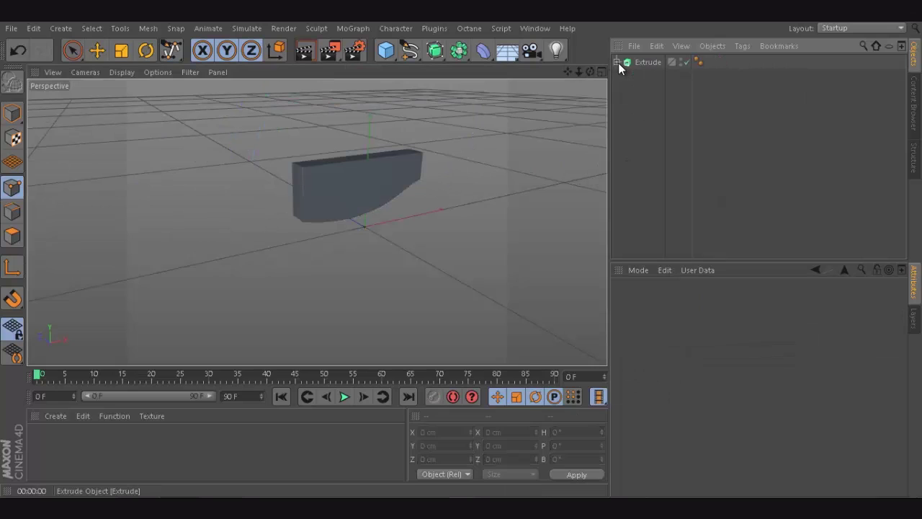
{"action": "left_click", "coordinate": [638, 64]}
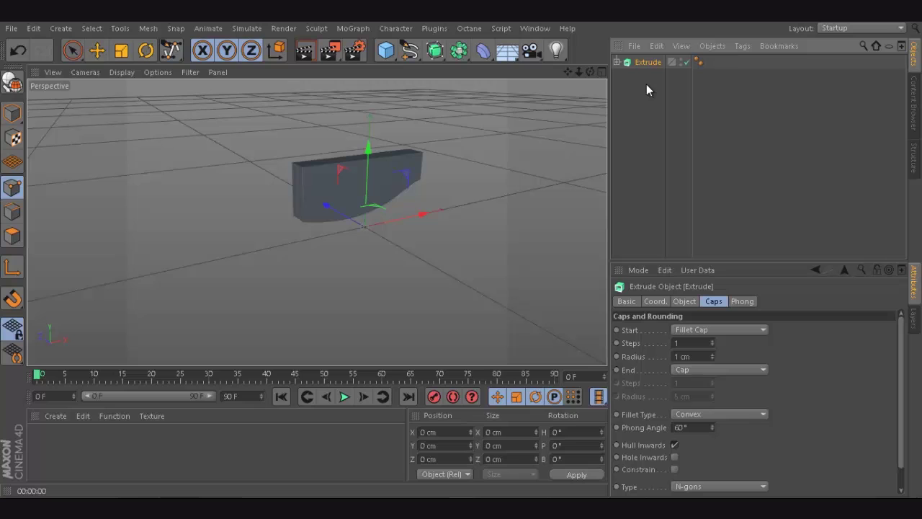
Copy and paste the Extrude object and undo the paste.
{"action": "key", "text": "ctrl+c"}
{"action": "key", "text": "ctrl+v"}
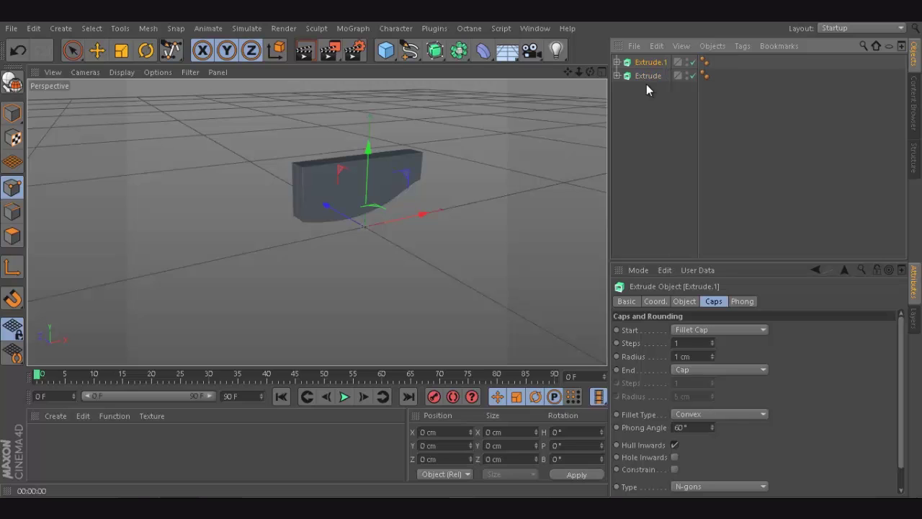
{"action": "key", "text": "ctrl+z"}
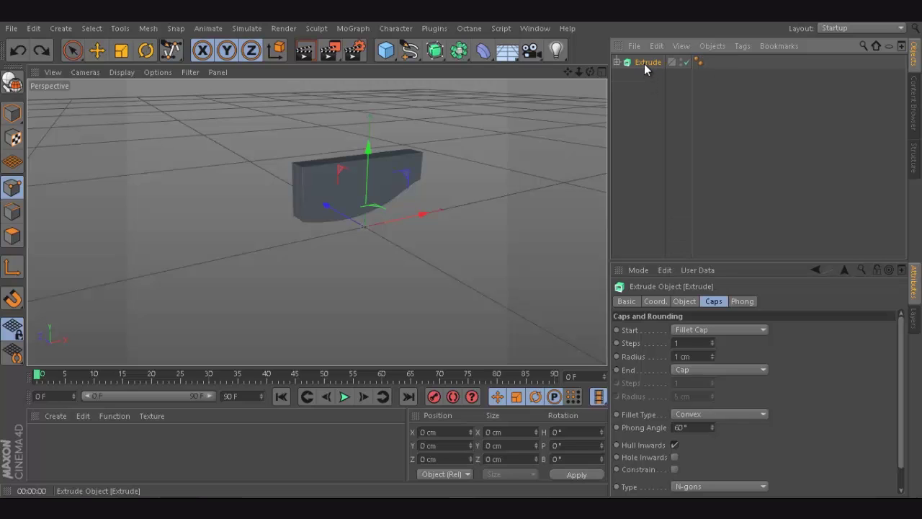
Duplicate the Extrude object and set the copy's Spline Mask mode to B subtract A.
{"action": "left_click_drag", "start_coordinate": [644, 65], "coordinate": [647, 90], "text": "ctrl"}
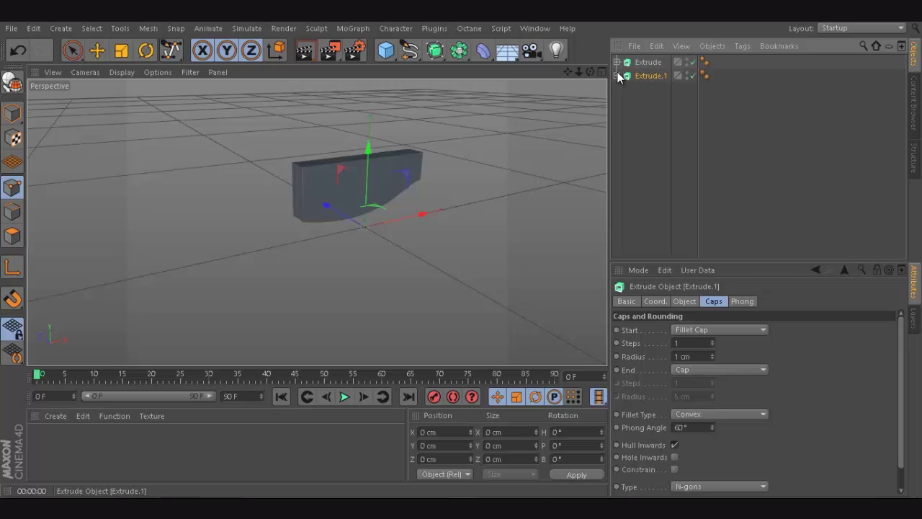
{"action": "left_click", "coordinate": [617, 75]}
{"action": "left_click", "coordinate": [652, 88]}
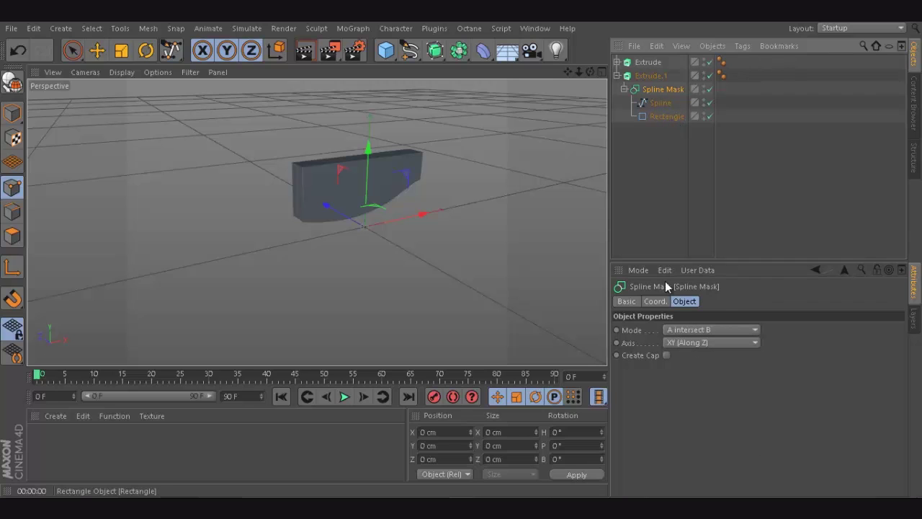
{"action": "left_click", "coordinate": [693, 329]}
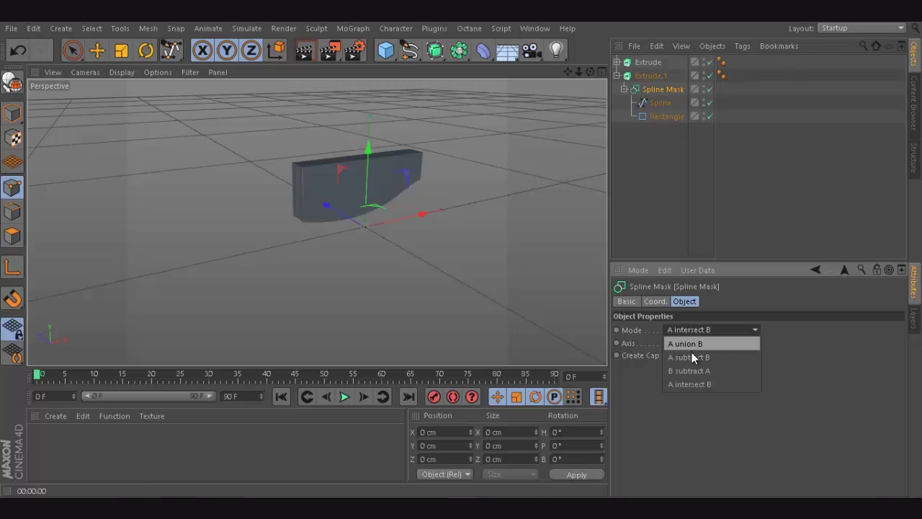
{"action": "left_click", "coordinate": [690, 371]}
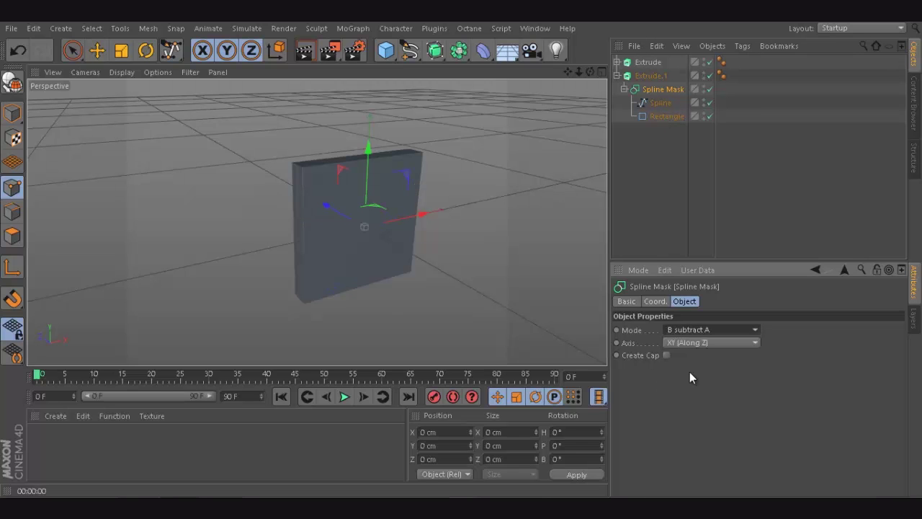
Collapse the duplicate Extrude's hierarchy and move the object along the Z axis to a slight negative-Z offset from the original piece.
{"action": "left_click", "coordinate": [614, 175]}
{"action": "left_click_drag", "start_coordinate": [592, 77], "coordinate": [490, 245]}
{"action": "left_click", "coordinate": [654, 76]}
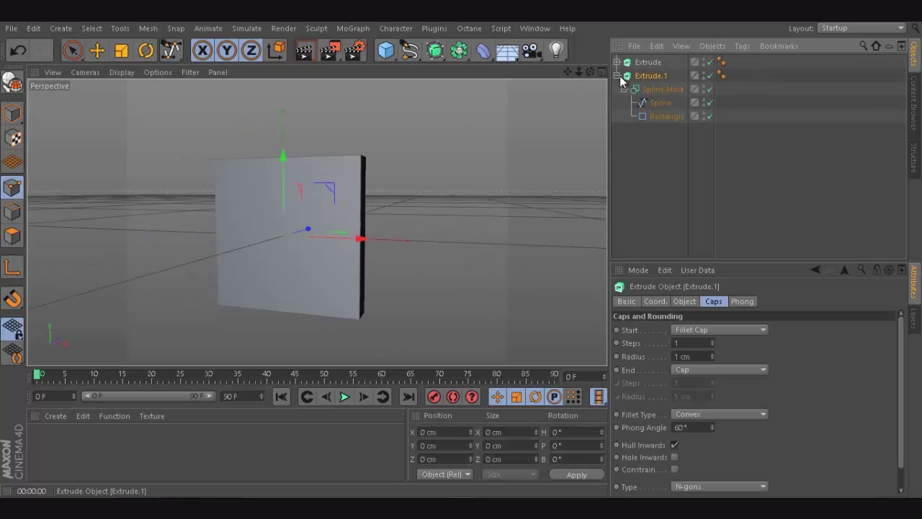
{"action": "left_click", "coordinate": [617, 76]}
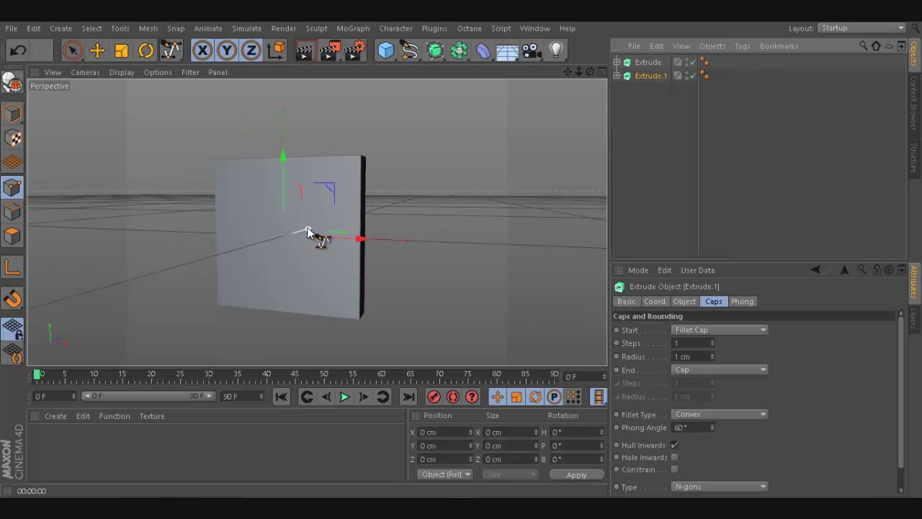
{"action": "key", "text": "v"}
{"action": "key", "text": "e"}
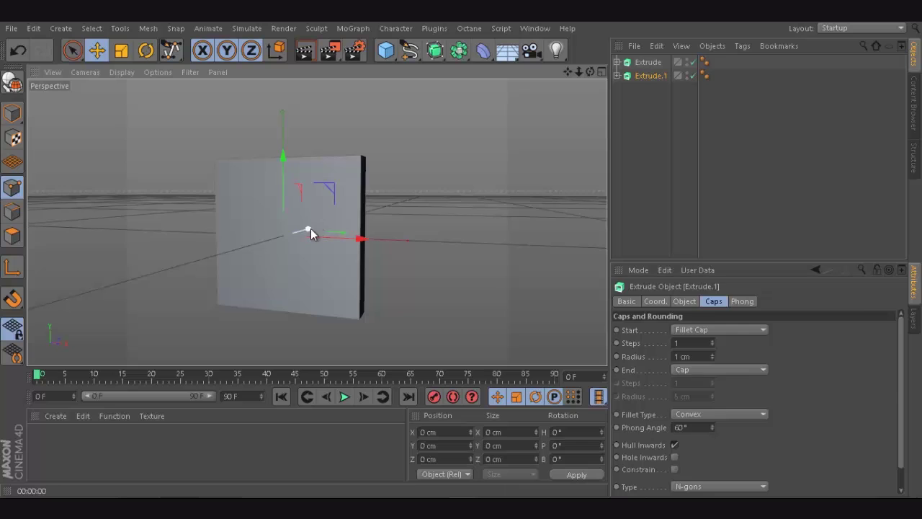
{"action": "mouse_move", "coordinate": [308, 229]}
{"action": "left_mouse_down"}
{"action": "mouse_move", "coordinate": [341, 223]}
{"action": "mouse_move", "coordinate": [317, 231]}
{"action": "left_mouse_up"}
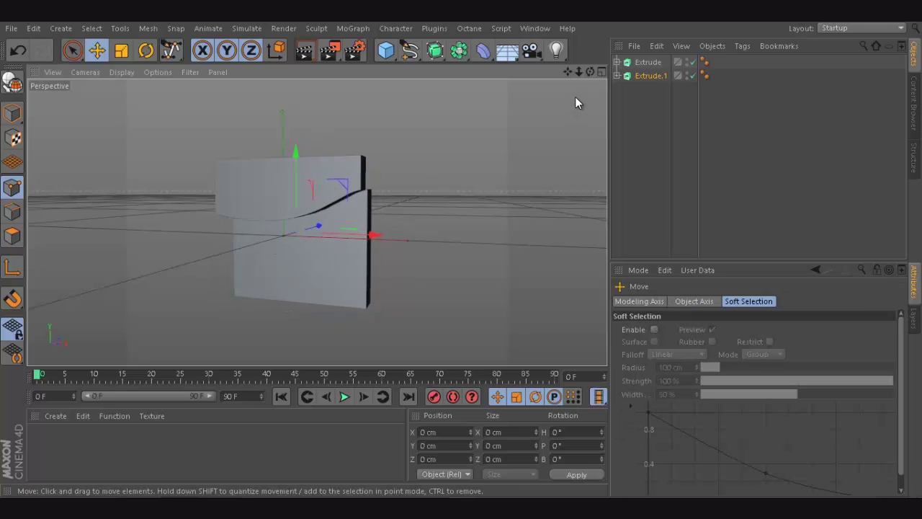
{"action": "left_click_drag", "start_coordinate": [590, 72], "coordinate": [460, 251]}
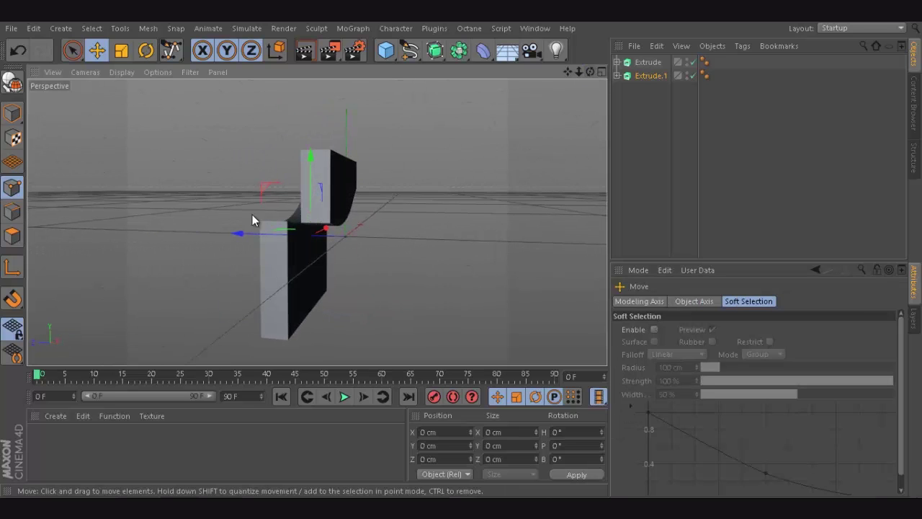
{"action": "left_click_drag", "start_coordinate": [242, 228], "coordinate": [285, 252]}
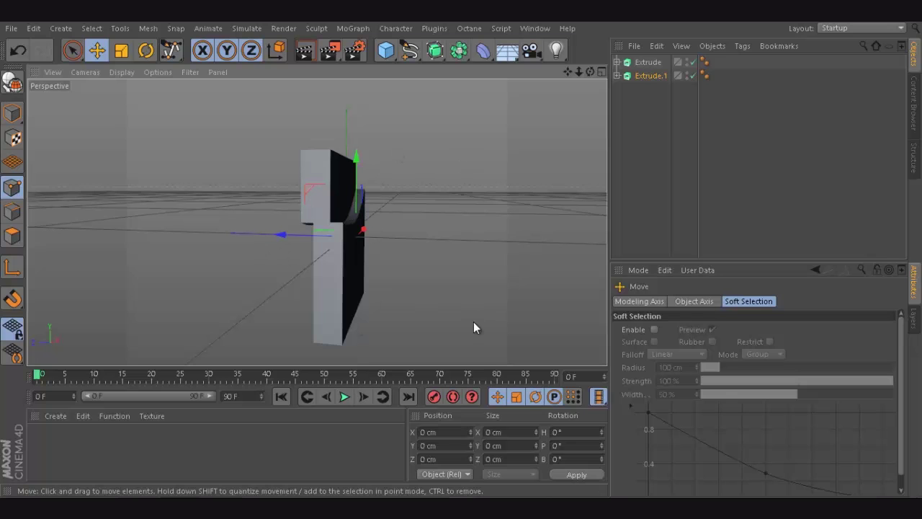
Inspect the two offset pieces from a low angle and switch to the browser showing the Behance Russia 2 brandbook reference image.
{"action": "left_click_drag", "start_coordinate": [589, 72], "coordinate": [461, 251]}
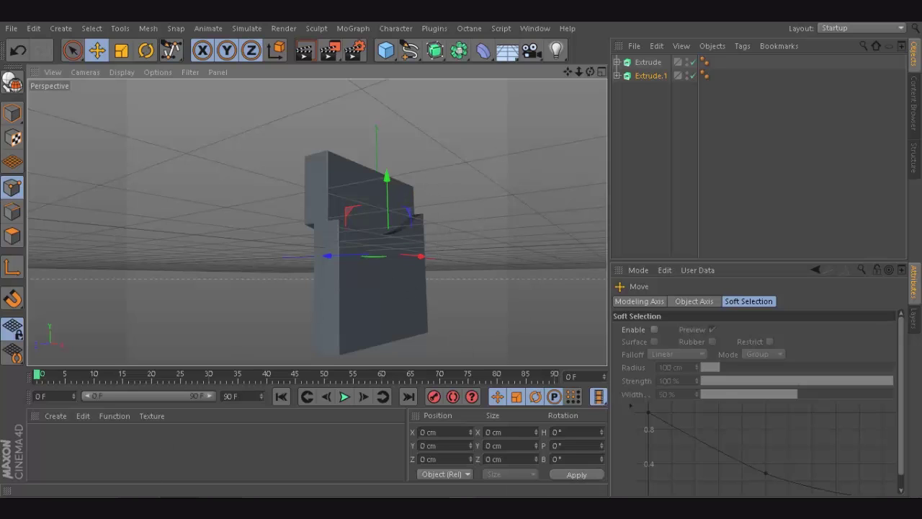
{"action": "key", "text": "alt+Tab"}
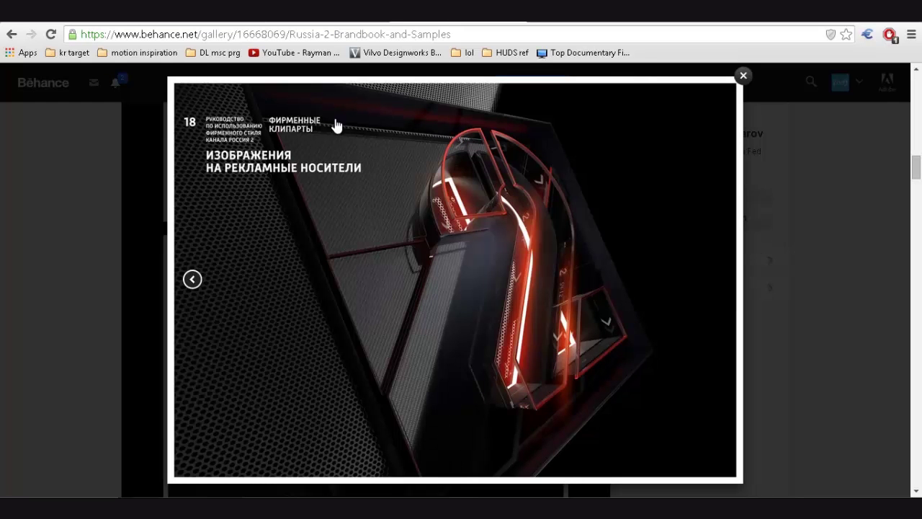